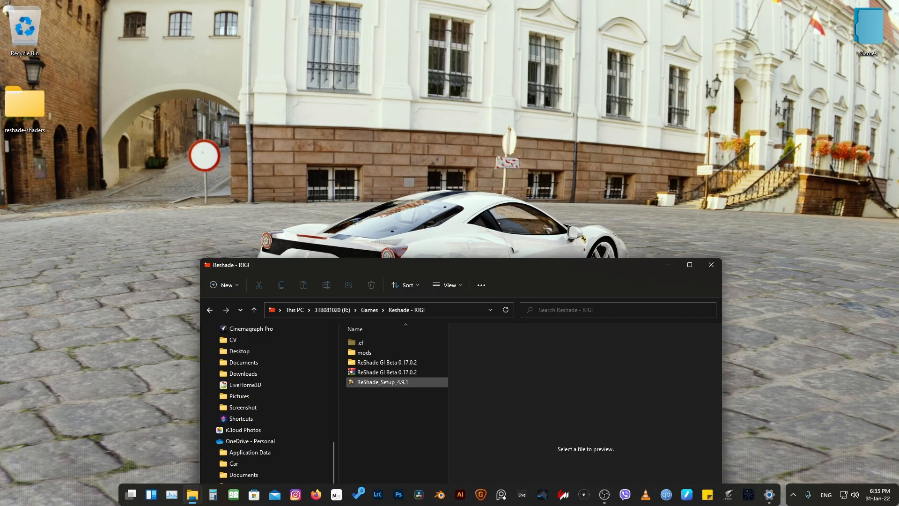
Run ReShade_Setup_4.9.1 on the rFactor2 application in rFactor 2's Bin64 folder, choosing Direct3D 10/11/12 as rendering API
{"action": "double_click", "coordinate": [382, 382]}
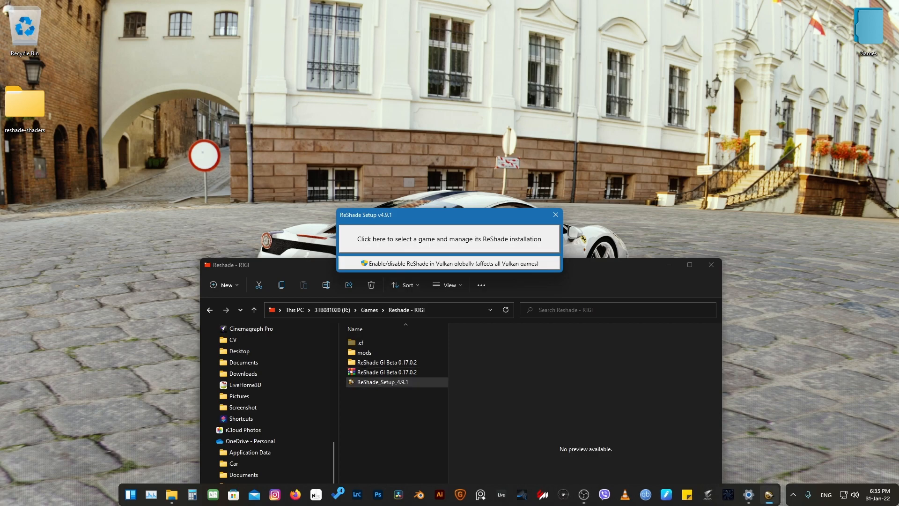
{"action": "left_click", "coordinate": [483, 238]}
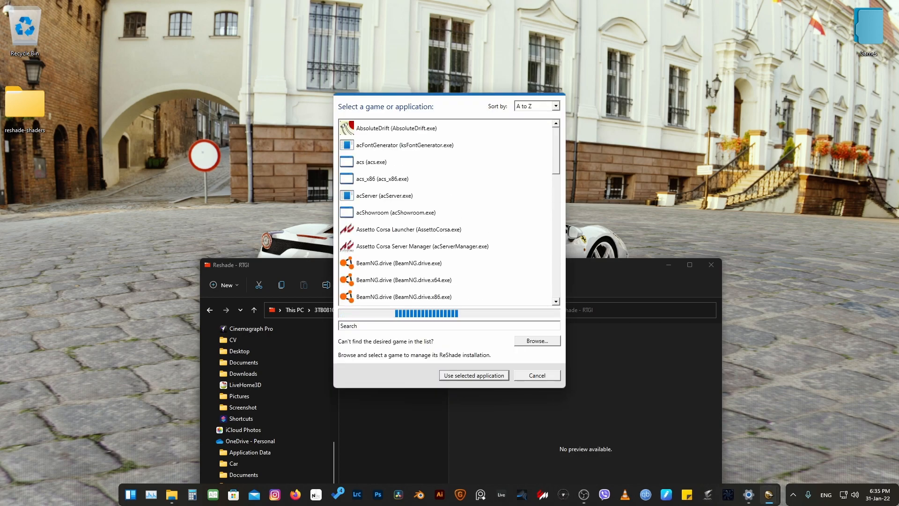
{"action": "left_click", "coordinate": [538, 340]}
{"action": "double_click", "coordinate": [480, 170]}
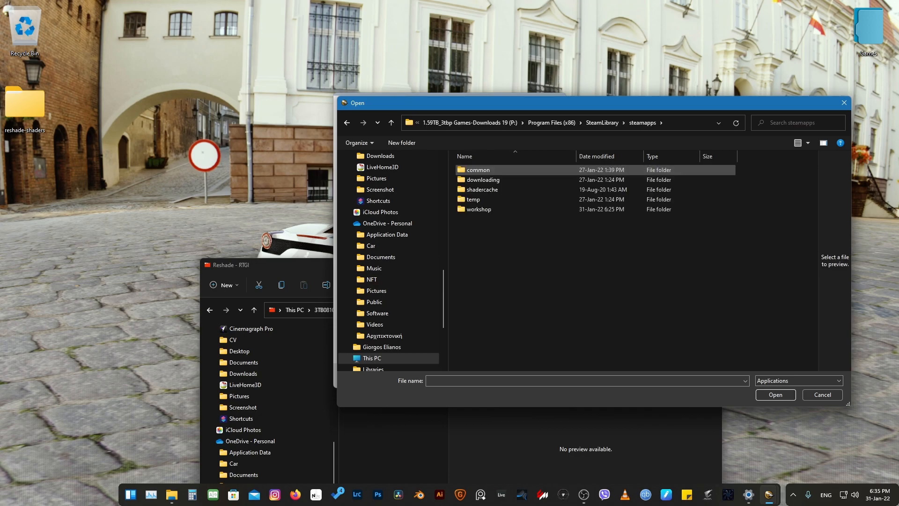
{"action": "double_click", "coordinate": [480, 170]}
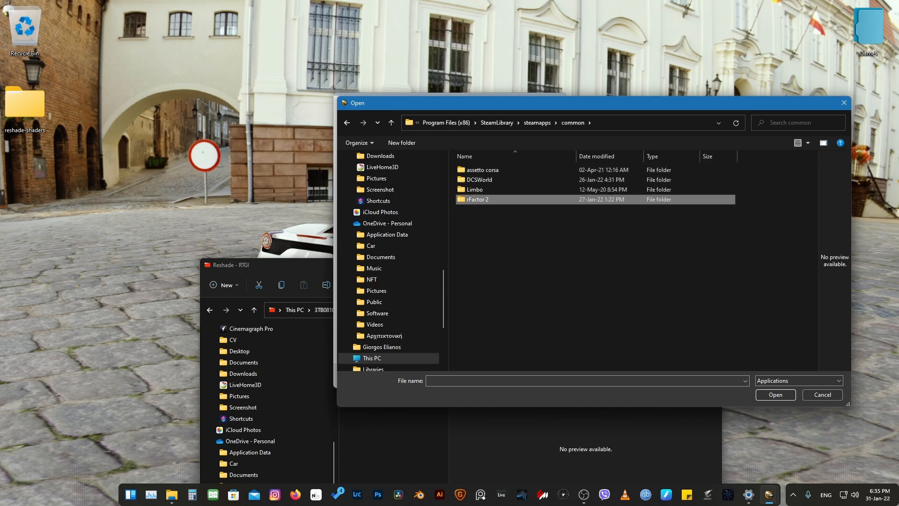
{"action": "double_click", "coordinate": [478, 199]}
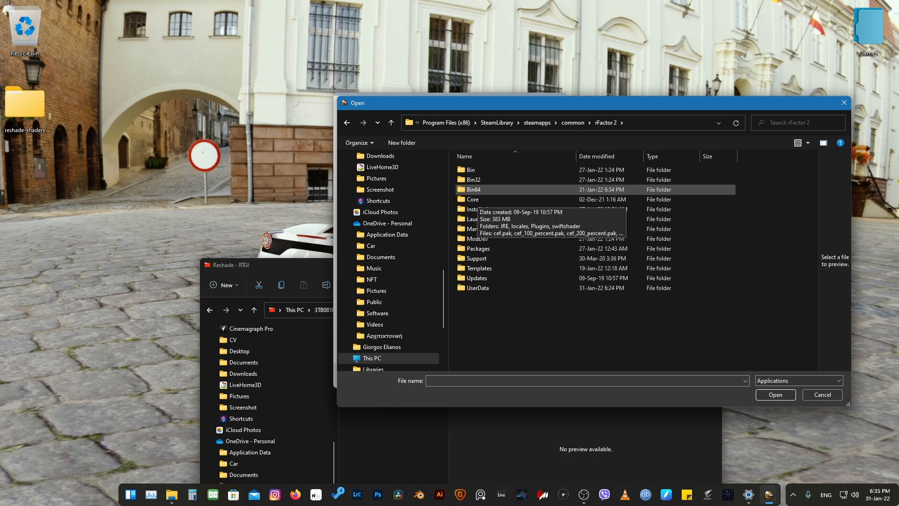
{"action": "double_click", "coordinate": [473, 190]}
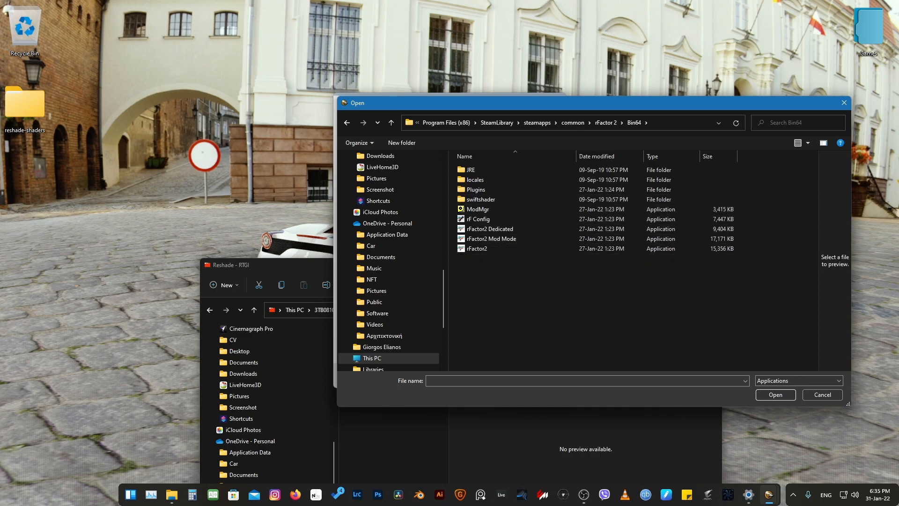
{"action": "left_click", "coordinate": [477, 248]}
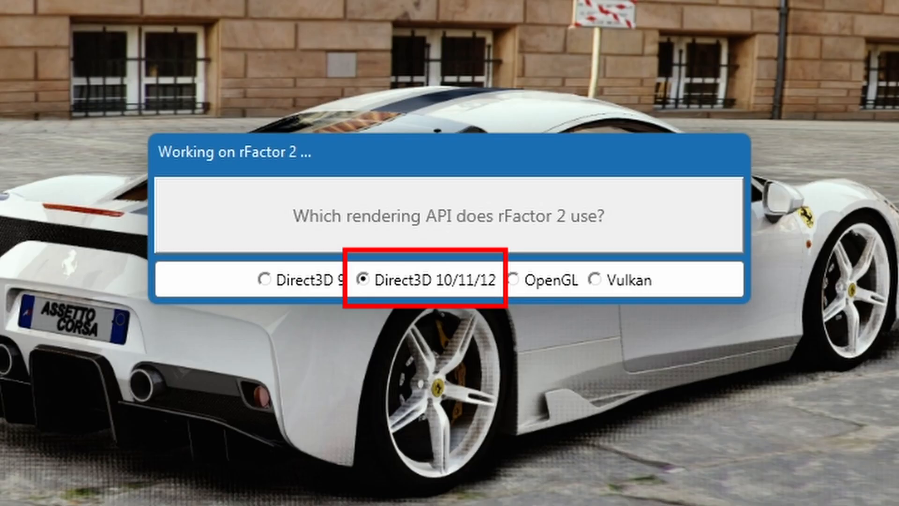
{"action": "left_click", "coordinate": [425, 280]}
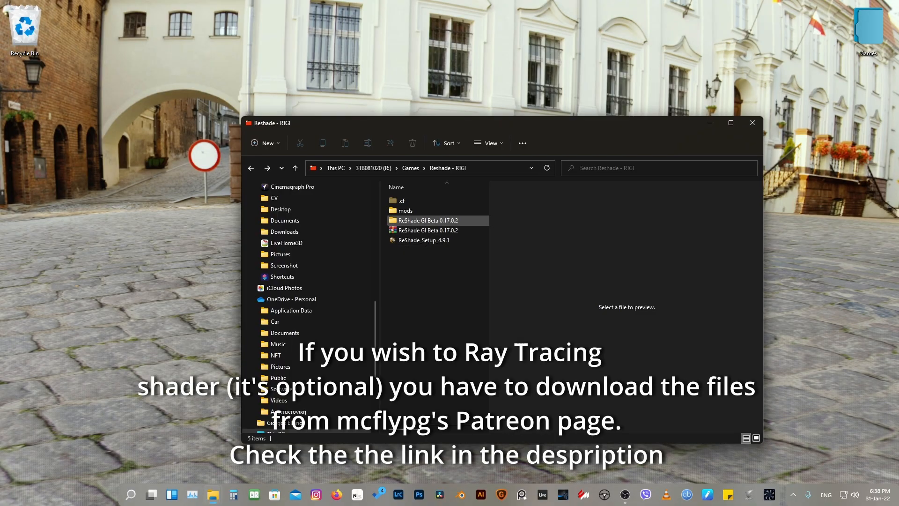
Select and copy the Shaders and Textures folders from the ReShade GI Beta 0.17.0.2 folder
{"action": "double_click", "coordinate": [421, 220]}
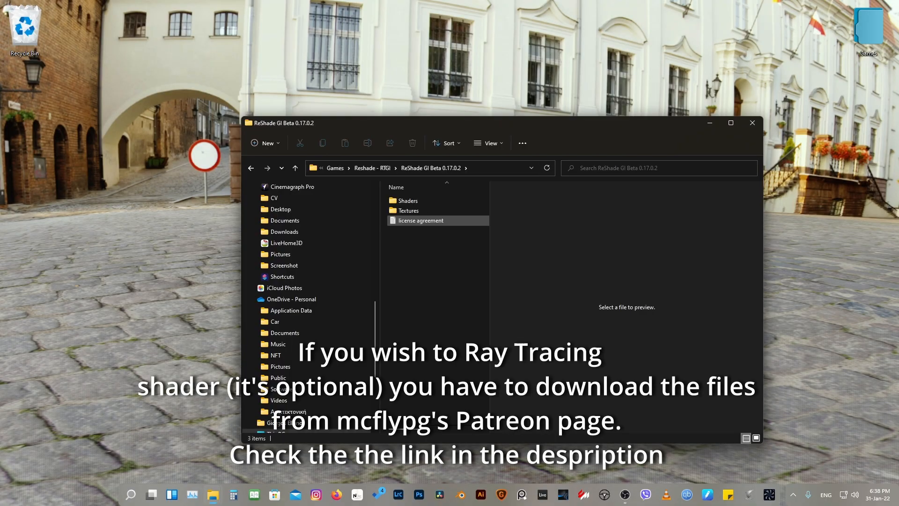
{"action": "left_click", "coordinate": [417, 211]}
{"action": "left_click", "coordinate": [417, 201], "text": "ctrl"}
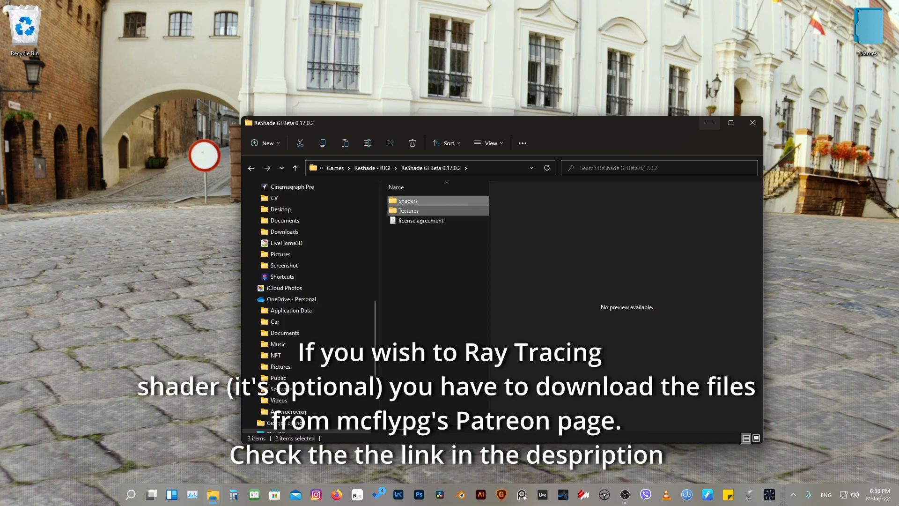
Try to paste the copied ray-tracing Shaders and Textures folders into the reshade-shaders folder inside rFactor 2's Bin64 folder
{"action": "key", "text": "super+Tab"}
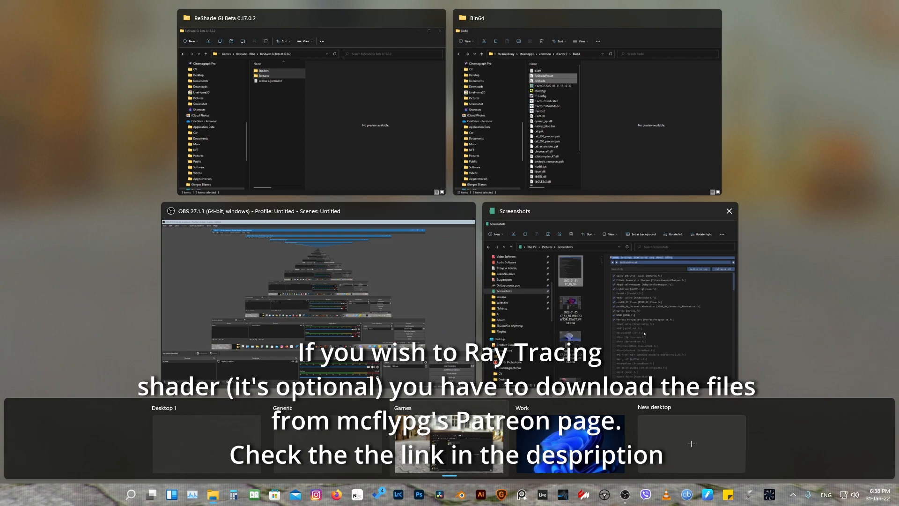
{"action": "left_click", "coordinate": [553, 141]}
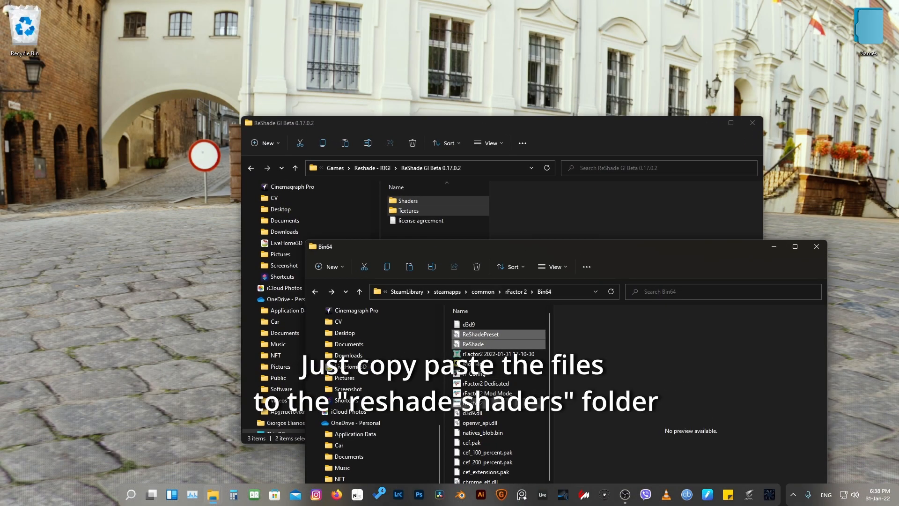
{"action": "left_click", "coordinate": [497, 403]}
{"action": "scroll", "coordinate": [497, 403], "scroll_direction": "down", "scroll_amount": 3}
{"action": "left_click_drag", "start_coordinate": [554, 249], "coordinate": [559, 83]}
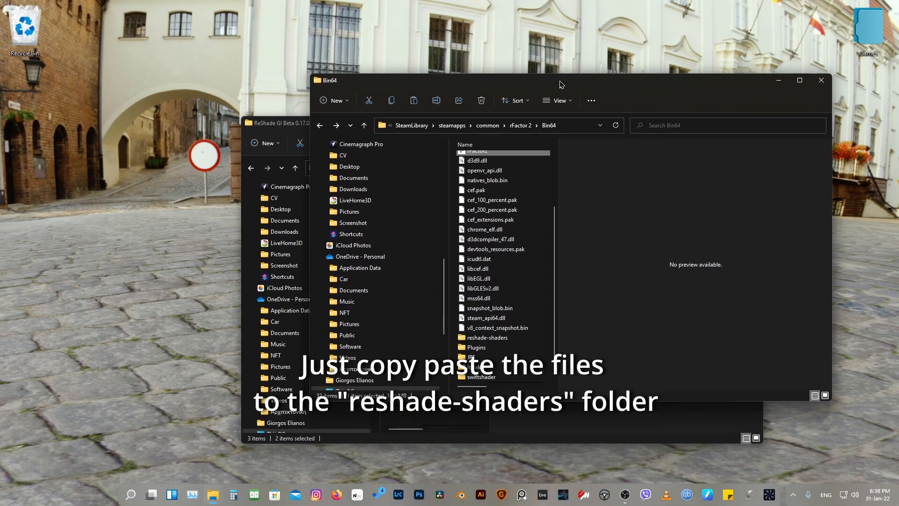
{"action": "left_click", "coordinate": [496, 337]}
{"action": "double_click", "coordinate": [497, 337]}
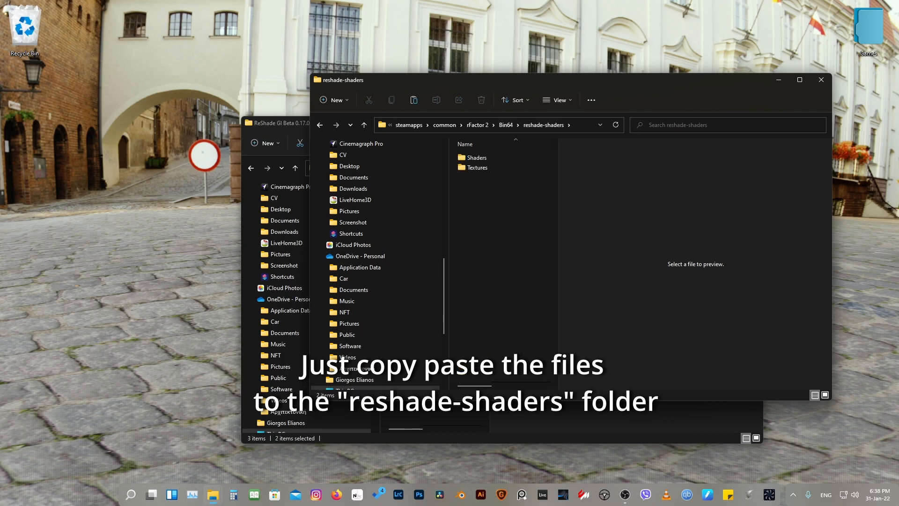
{"action": "key", "text": "ctrl+v"}
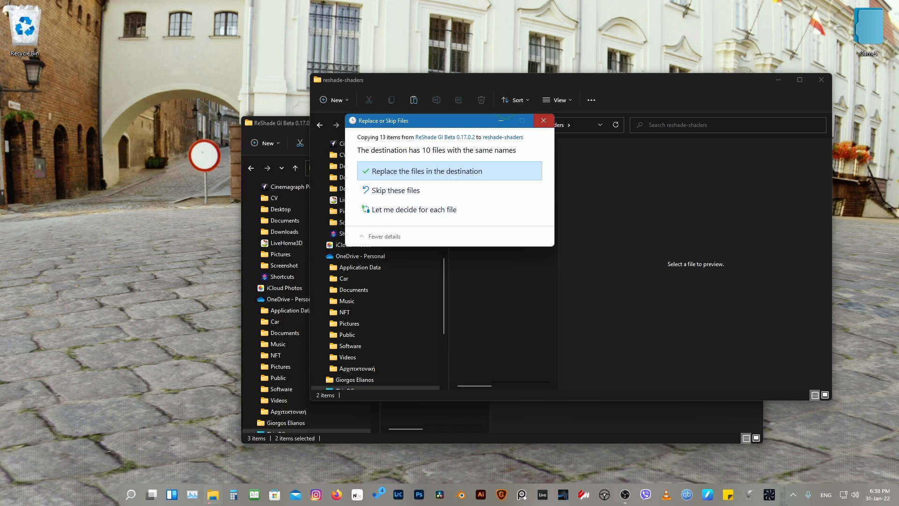
{"action": "left_click", "coordinate": [543, 121]}
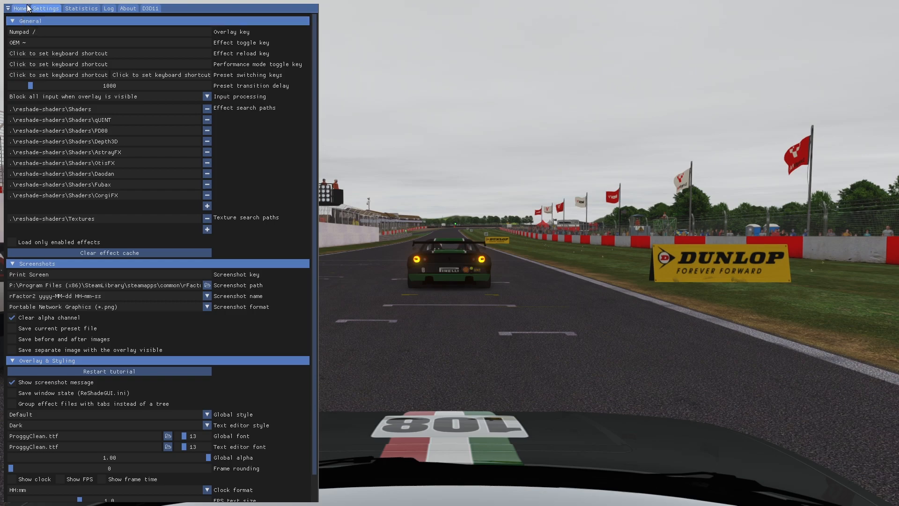
Examine the overlay key and effect toggle key shortcuts in the ReShade general settings
{"action": "left_click", "coordinate": [41, 30]}
{"action": "left_click_drag", "start_coordinate": [40, 30], "coordinate": [6, 35]}
{"action": "left_click", "coordinate": [42, 30]}
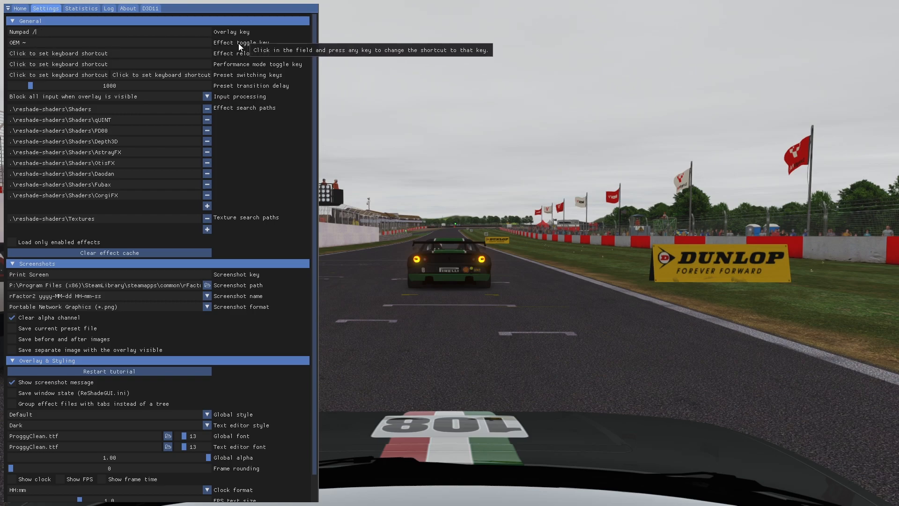
{"action": "left_click", "coordinate": [48, 42]}
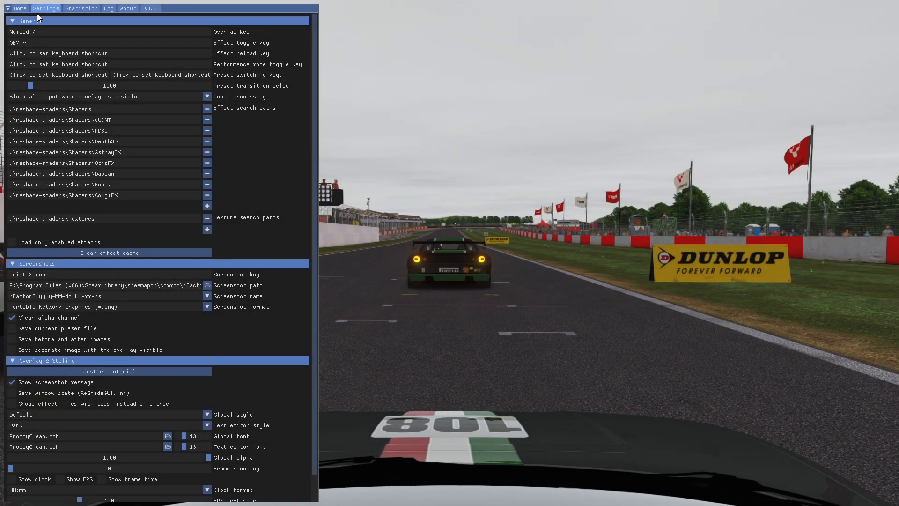
Enable the AdaptiveTonemapper effect and set its tonemapping Amount to 0.766
{"action": "left_click", "coordinate": [20, 8]}
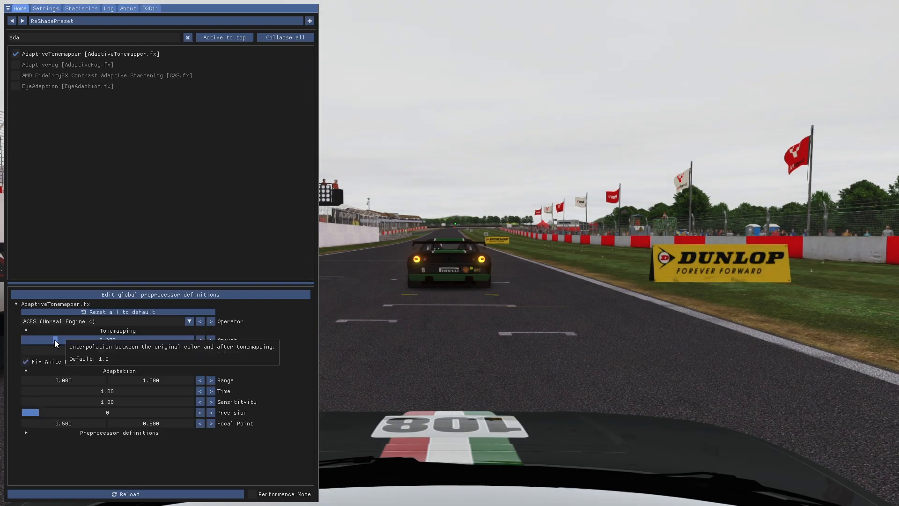
{"action": "left_click_drag", "start_coordinate": [55, 339], "coordinate": [88, 339]}
{"action": "left_click", "coordinate": [188, 37]}
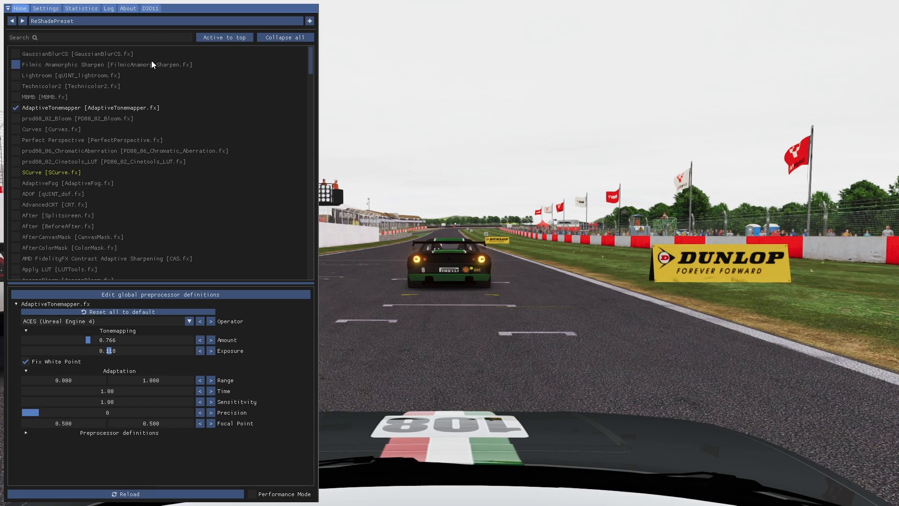
Find and enable the Technicolor2 effect with Brightness 0.582, Saturation 0.579 and Strength 1.000, and clear the effect search
{"action": "type", "text": "tec"}
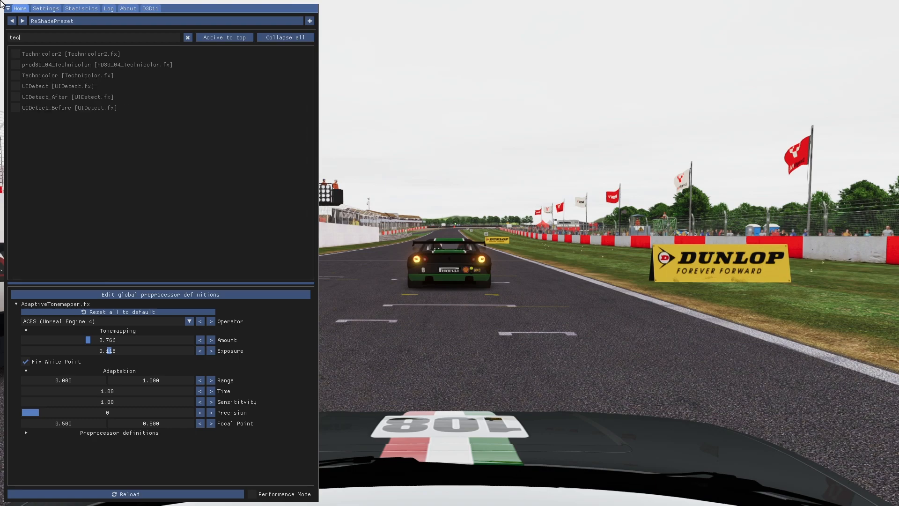
{"action": "left_click", "coordinate": [16, 55]}
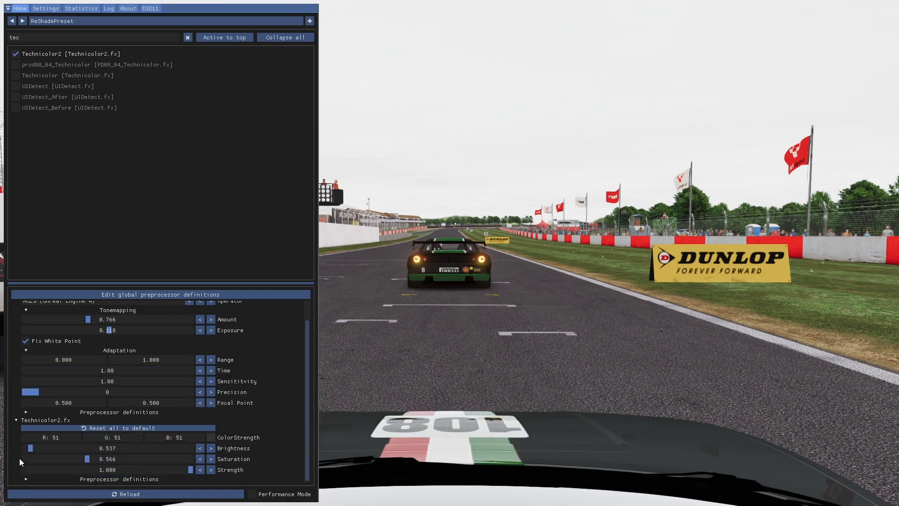
{"action": "mouse_move", "coordinate": [31, 447]}
{"action": "left_mouse_down"}
{"action": "mouse_move", "coordinate": [91, 448]}
{"action": "mouse_move", "coordinate": [21, 447]}
{"action": "mouse_move", "coordinate": [38, 453]}
{"action": "left_mouse_up"}
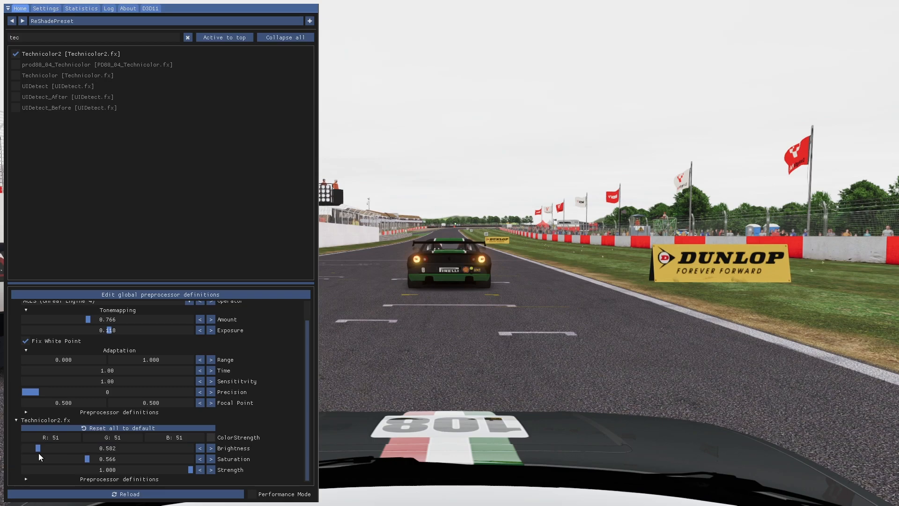
{"action": "right_click", "coordinate": [88, 460]}
{"action": "left_click", "coordinate": [101, 466]}
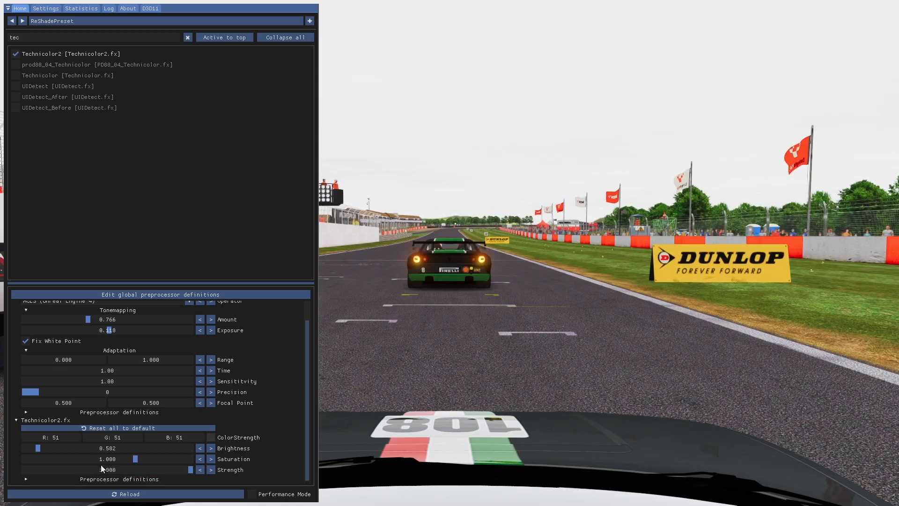
{"action": "left_click_drag", "start_coordinate": [136, 460], "coordinate": [88, 467]}
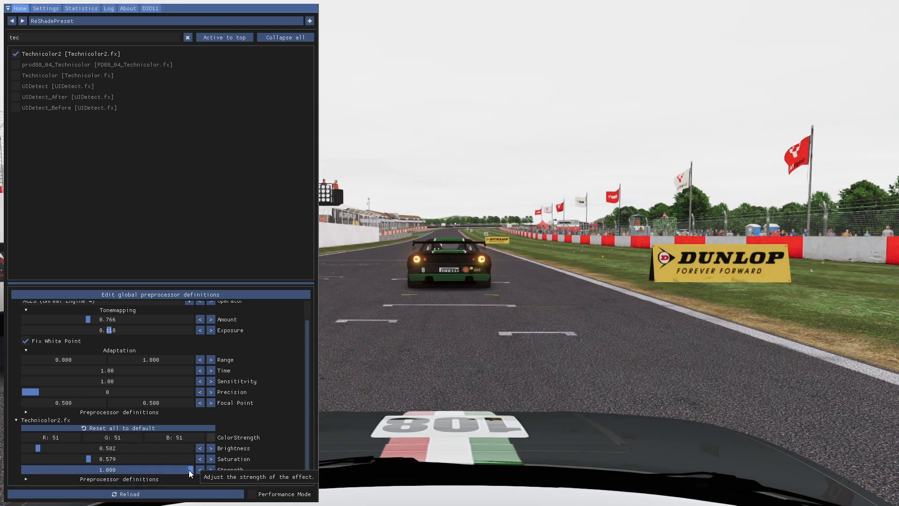
{"action": "left_click_drag", "start_coordinate": [191, 470], "coordinate": [243, 478]}
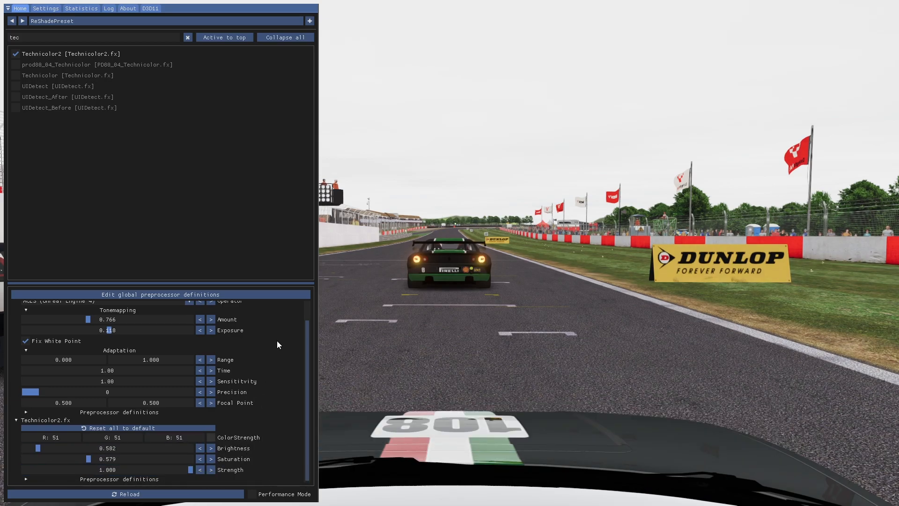
{"action": "left_click", "coordinate": [187, 37]}
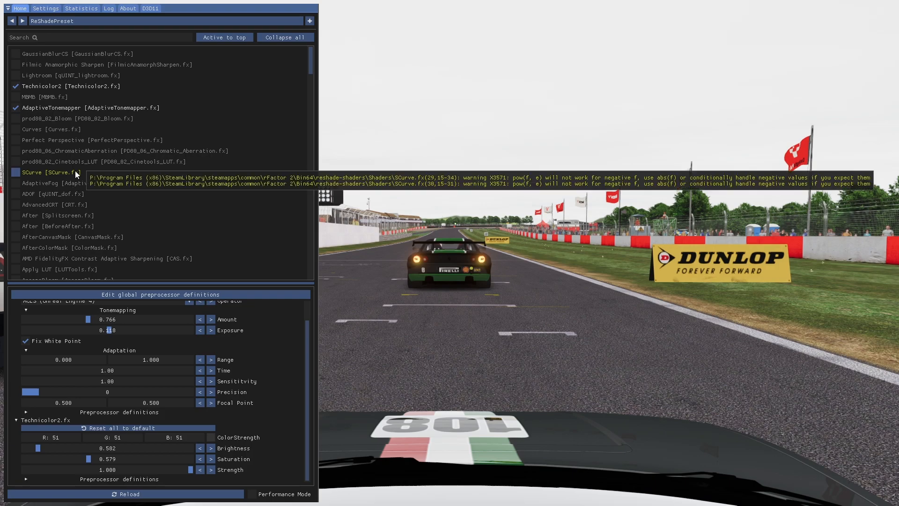
Search the effects for "bloom", enable prod80_02_Bloom and clear the search
{"action": "left_click", "coordinate": [72, 31]}
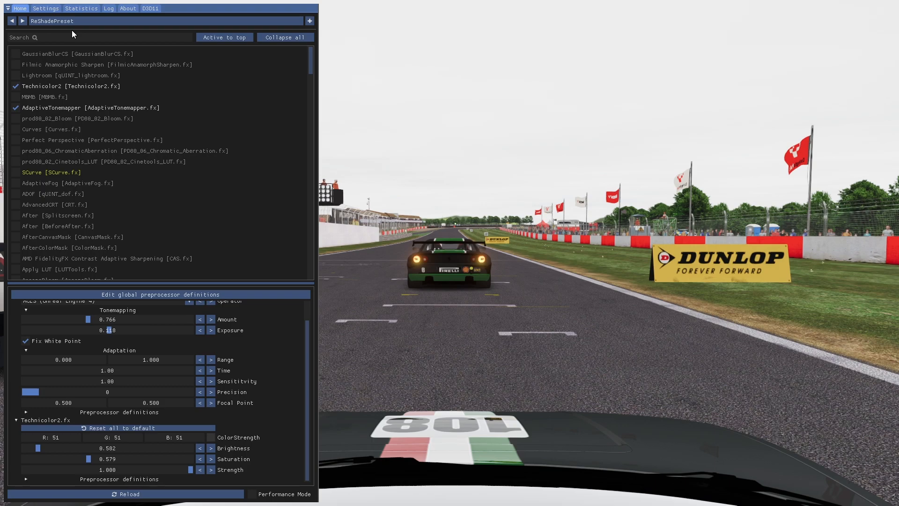
{"action": "type", "text": "bloom"}
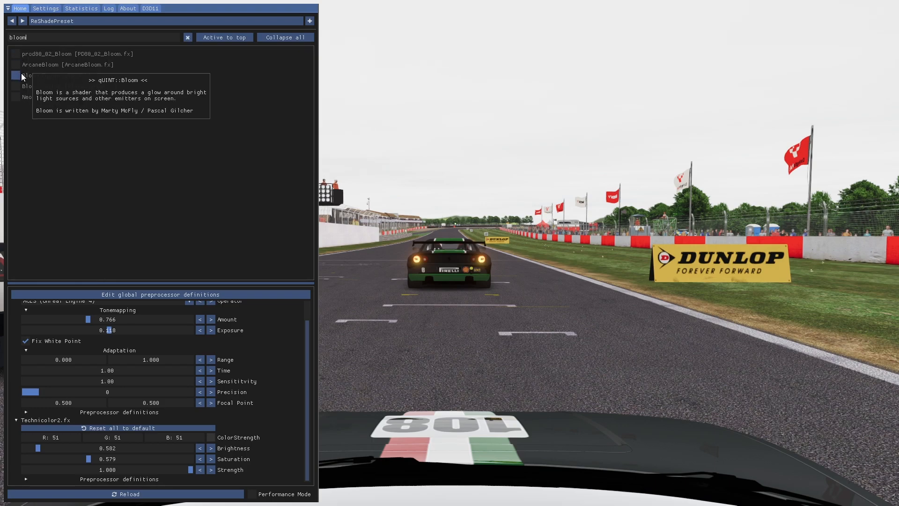
{"action": "left_click", "coordinate": [17, 54]}
{"action": "left_click", "coordinate": [188, 38]}
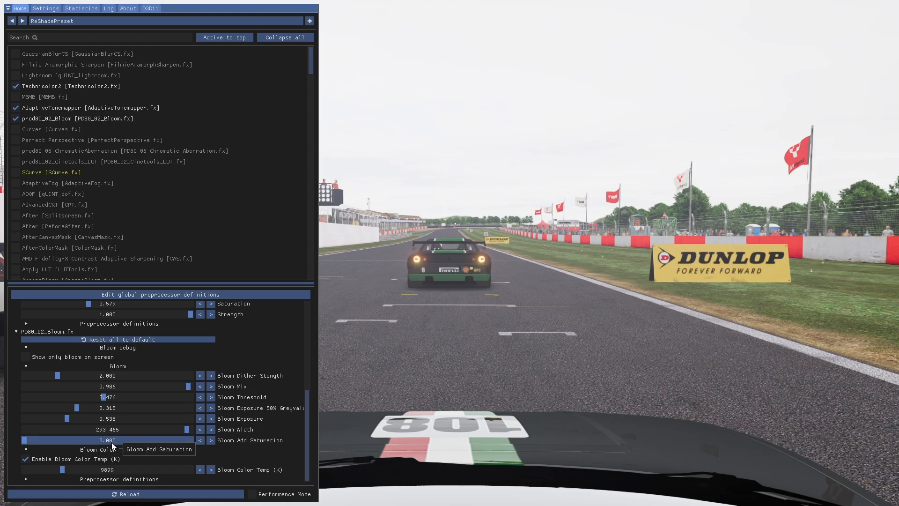
Set Bloom Mix to 0.963, Threshold to 0.527, 50% grey exposure to 0.327 and Width to 273.859, keeping Bloom Color Temp enabled
{"action": "mouse_move", "coordinate": [187, 387]}
{"action": "left_mouse_down"}
{"action": "mouse_move", "coordinate": [18, 389]}
{"action": "mouse_move", "coordinate": [203, 389]}
{"action": "mouse_move", "coordinate": [185, 392]}
{"action": "left_mouse_up"}
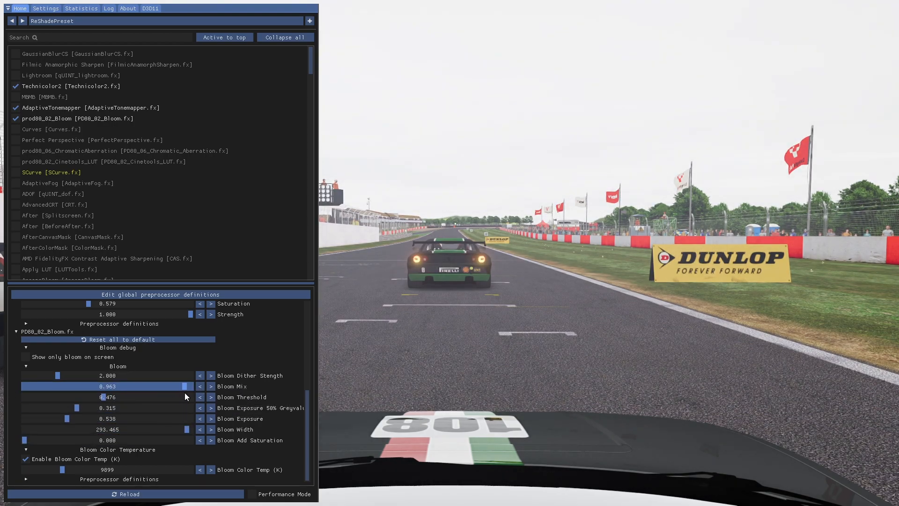
{"action": "left_click_drag", "start_coordinate": [104, 398], "coordinate": [77, 412]}
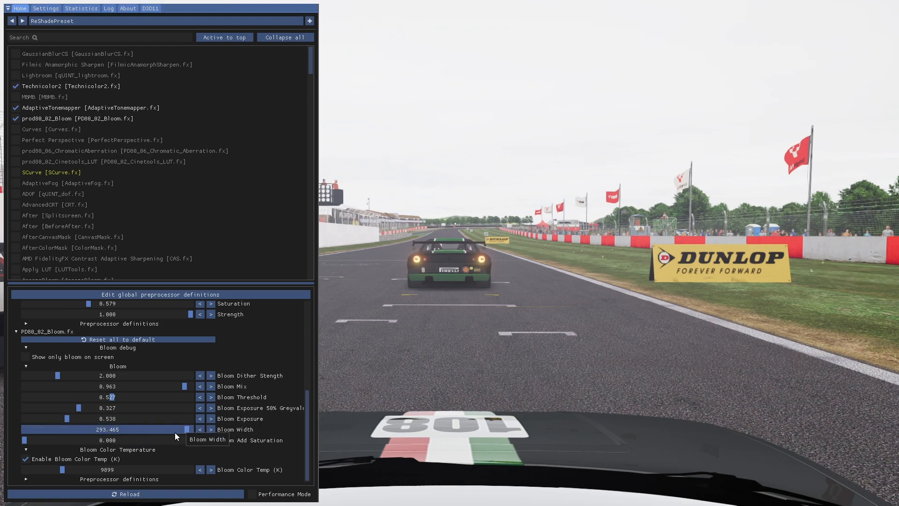
{"action": "mouse_move", "coordinate": [184, 429]}
{"action": "left_mouse_down"}
{"action": "mouse_move", "coordinate": [178, 439]}
{"action": "mouse_move", "coordinate": [198, 433]}
{"action": "mouse_move", "coordinate": [176, 435]}
{"action": "left_mouse_up"}
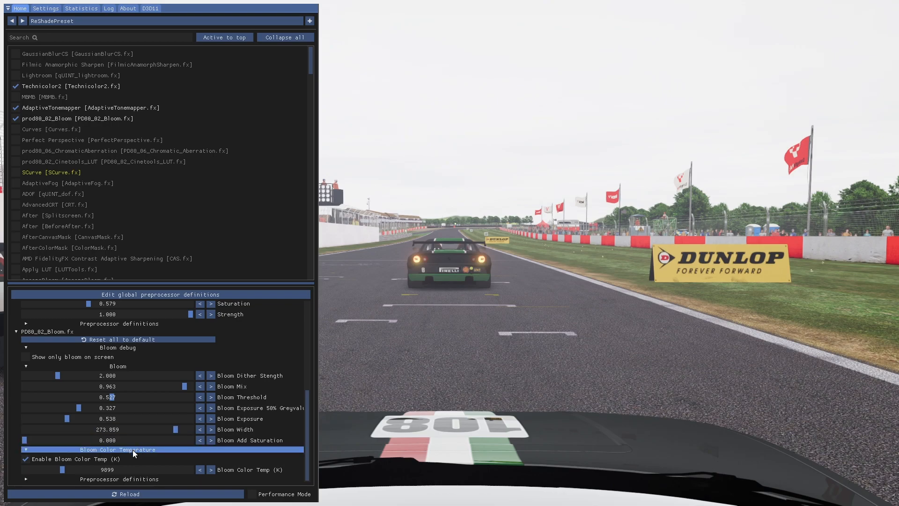
{"action": "left_click", "coordinate": [26, 459]}
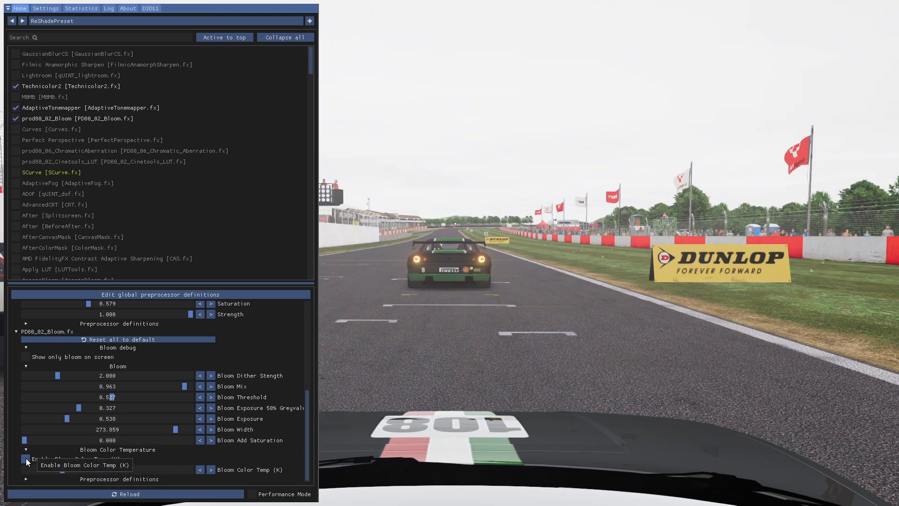
{"action": "left_click", "coordinate": [26, 459]}
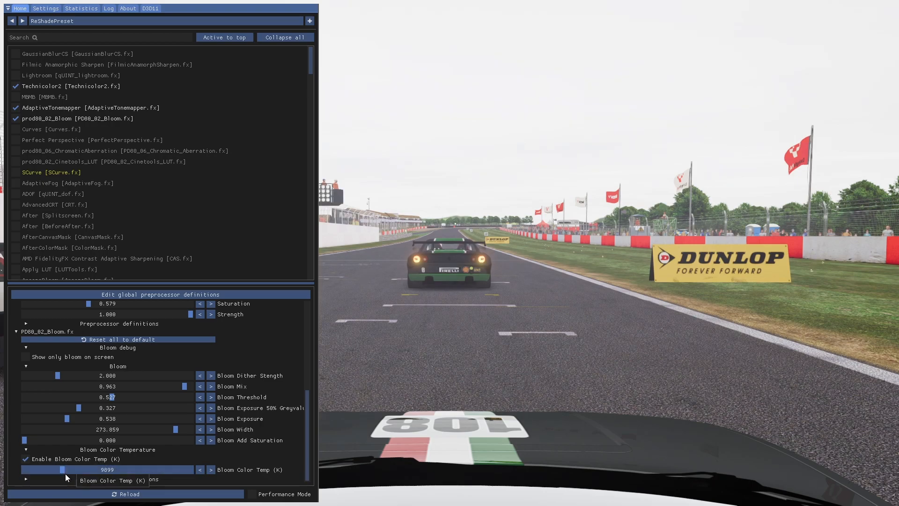
Set the Bloom Color Temp to 9239 K and toggle Enable Bloom Color Temp off and back on to compare
{"action": "left_click_drag", "start_coordinate": [61, 471], "coordinate": [60, 471]}
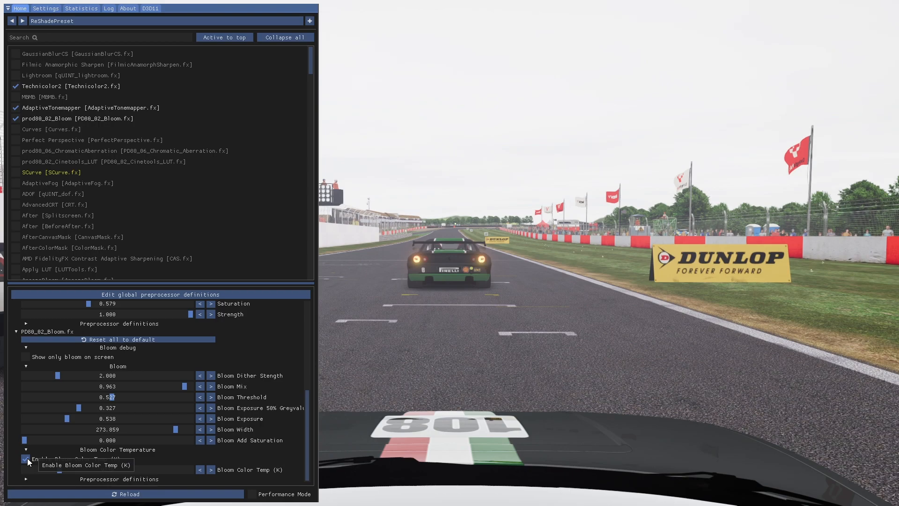
{"action": "left_click", "coordinate": [28, 458]}
{"action": "left_click", "coordinate": [27, 460]}
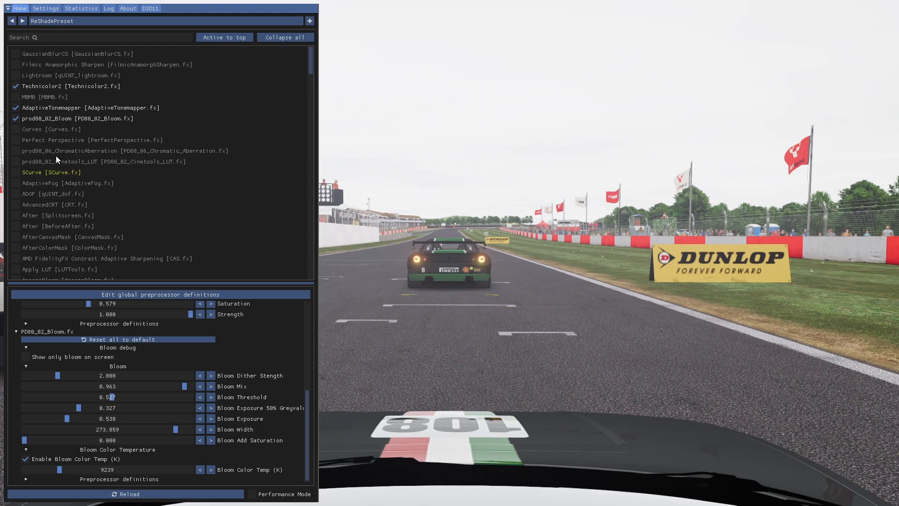
Search the effects for "curves" and enable the Curves effect
{"action": "left_click", "coordinate": [28, 37]}
{"action": "type", "text": "curves"}
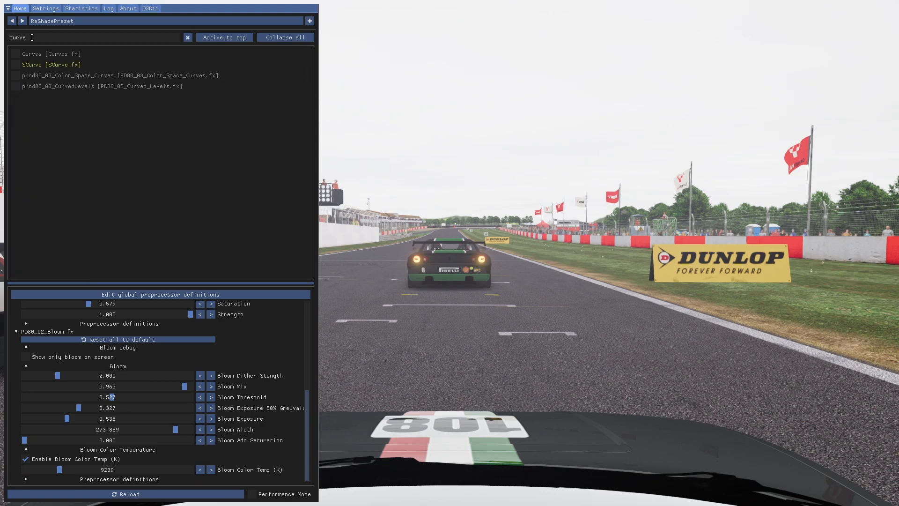
{"action": "left_click", "coordinate": [15, 53]}
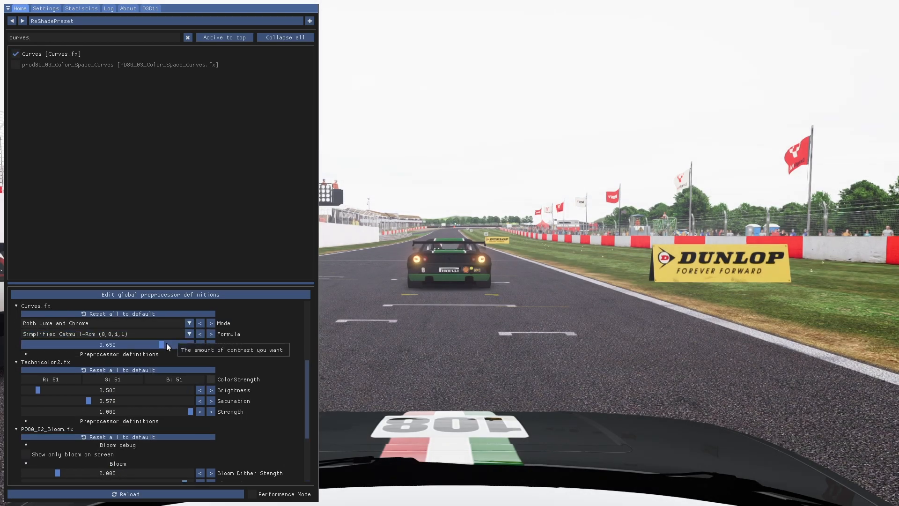
Set the Curves Formula to Parabola and its Contrast to 0.369, and clear the effect search
{"action": "left_click", "coordinate": [211, 334]}
{"action": "left_click", "coordinate": [211, 334]}
{"action": "left_click", "coordinate": [212, 334]}
{"action": "left_click", "coordinate": [211, 334]}
{"action": "left_click_drag", "start_coordinate": [162, 345], "coordinate": [134, 366]}
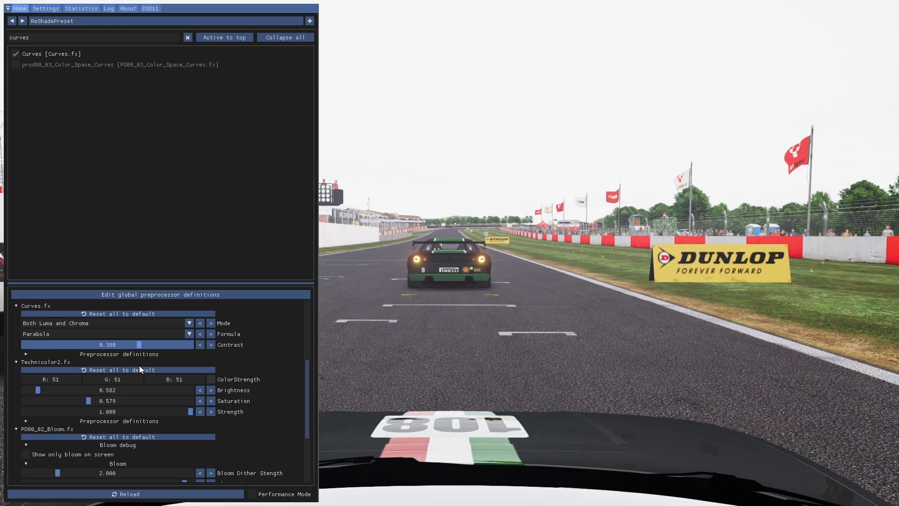
{"action": "left_click_drag", "start_coordinate": [140, 365], "coordinate": [138, 364]}
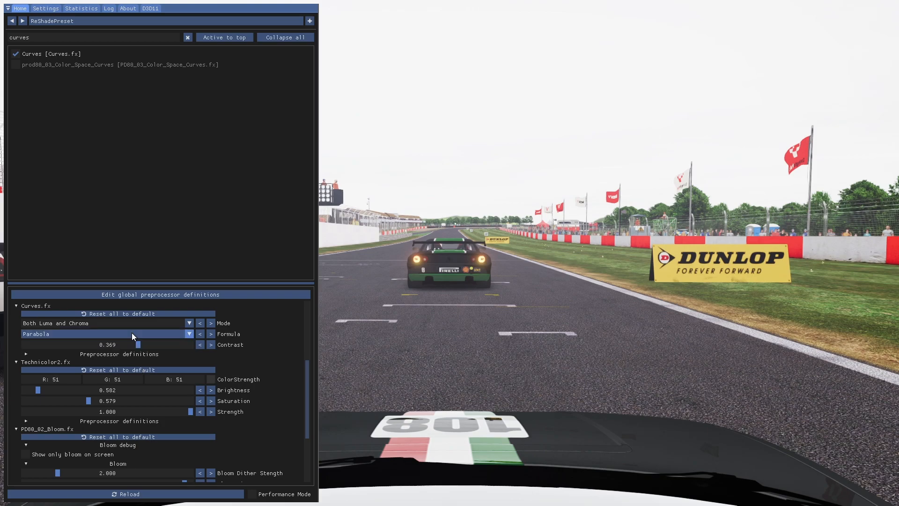
{"action": "left_click", "coordinate": [184, 40]}
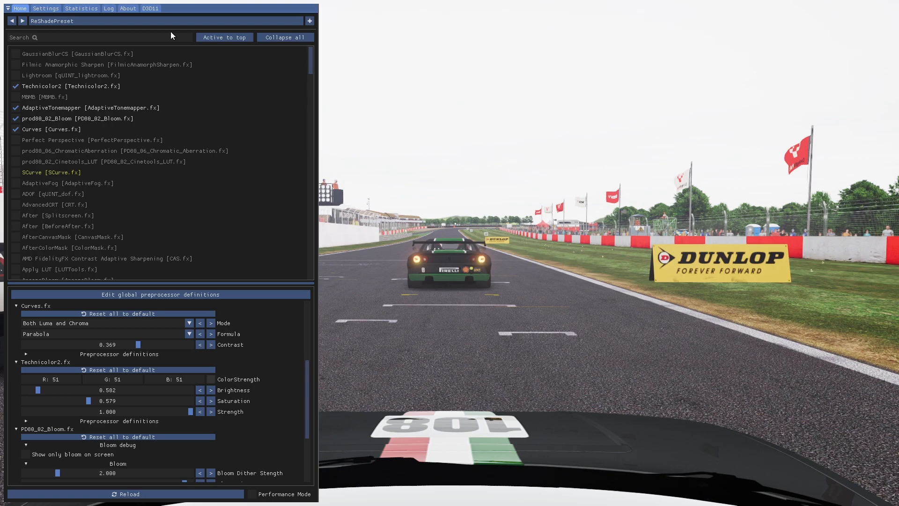
Search for "per", enable Perfect Perspective and set its Game field of view to 45, keeping the 16:9 FOV type
{"action": "left_click", "coordinate": [139, 39]}
{"action": "type", "text": "per"}
{"action": "left_click", "coordinate": [56, 64]}
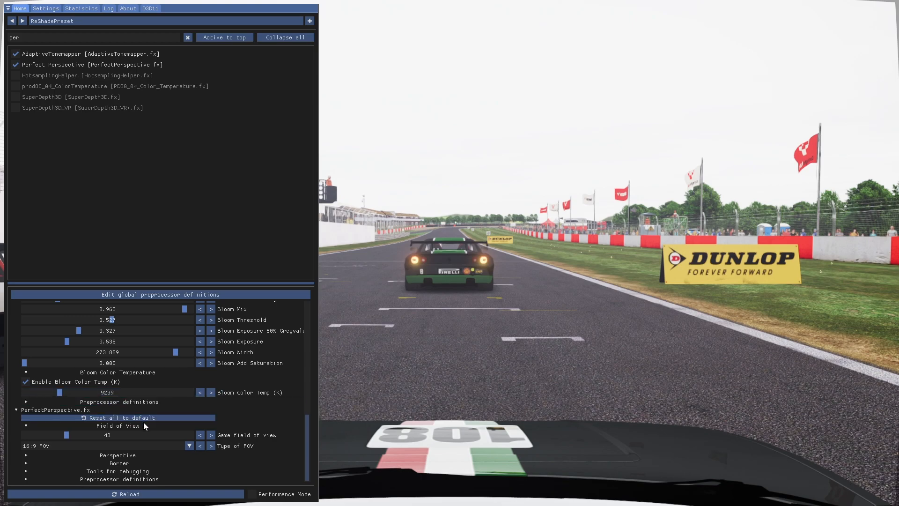
{"action": "mouse_move", "coordinate": [69, 439]}
{"action": "left_mouse_down"}
{"action": "mouse_move", "coordinate": [62, 437]}
{"action": "mouse_move", "coordinate": [114, 435]}
{"action": "mouse_move", "coordinate": [19, 437]}
{"action": "mouse_move", "coordinate": [68, 454]}
{"action": "left_mouse_up"}
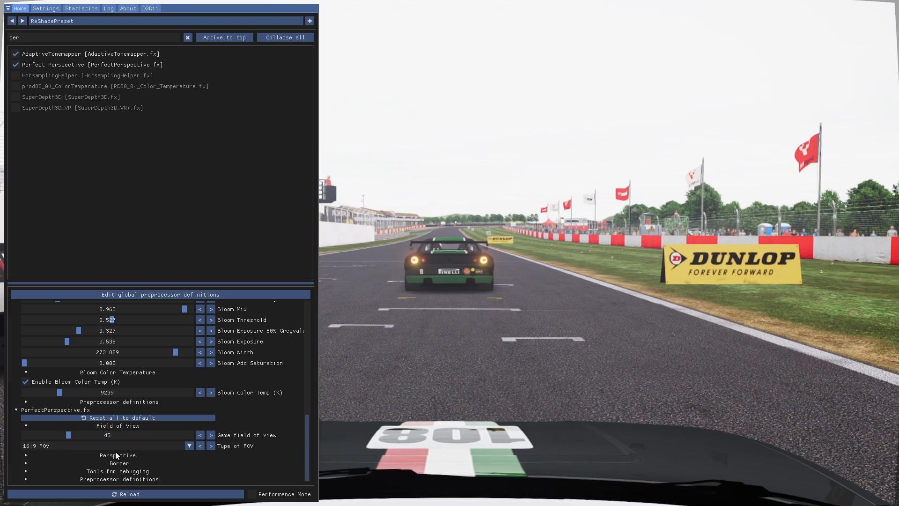
{"action": "left_click", "coordinate": [209, 445]}
{"action": "left_click", "coordinate": [201, 446]}
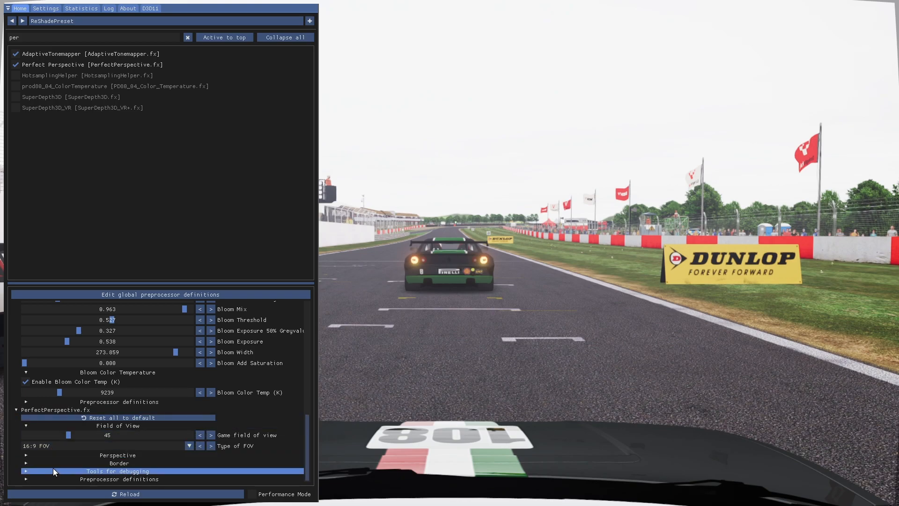
Set the Border scale of Perfect Perspective to 0.982, leaving its vignette disabled
{"action": "left_click", "coordinate": [94, 463]}
{"action": "scroll", "coordinate": [95, 459], "scroll_direction": "down", "scroll_amount": 3}
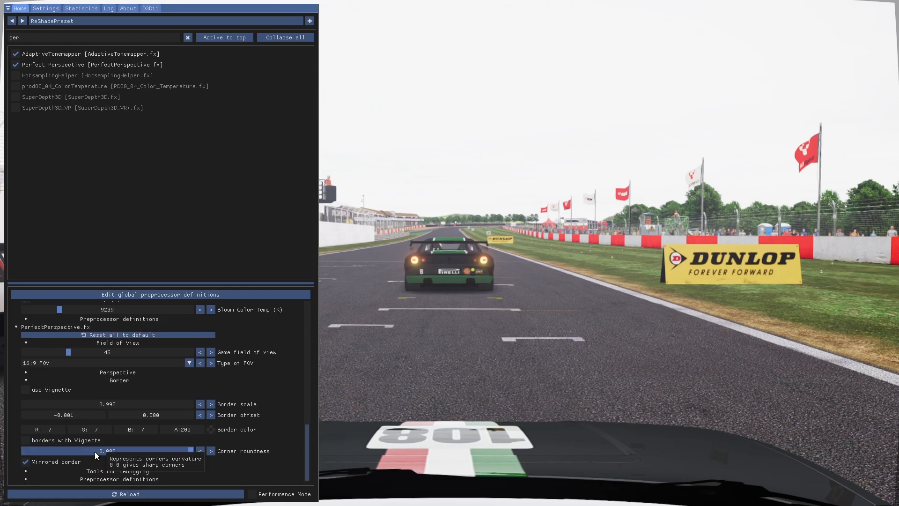
{"action": "left_click_drag", "start_coordinate": [112, 405], "coordinate": [65, 417]}
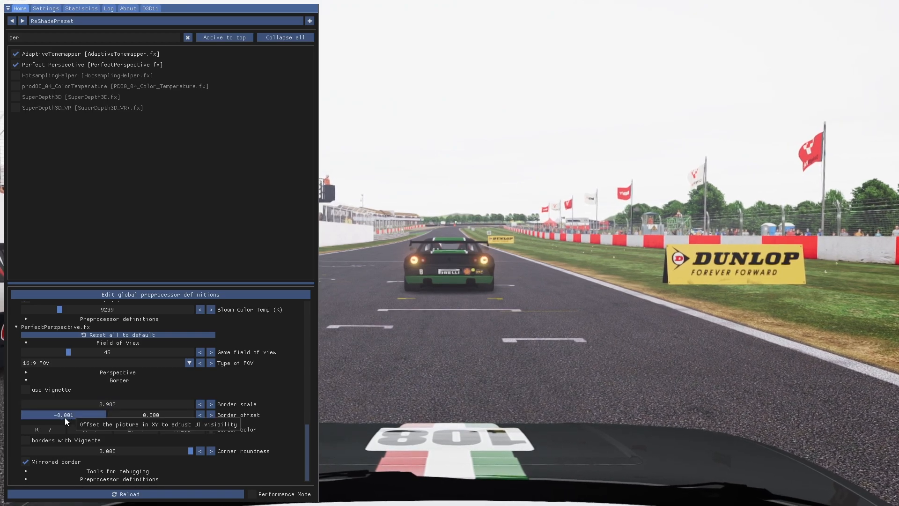
{"action": "left_click", "coordinate": [25, 392]}
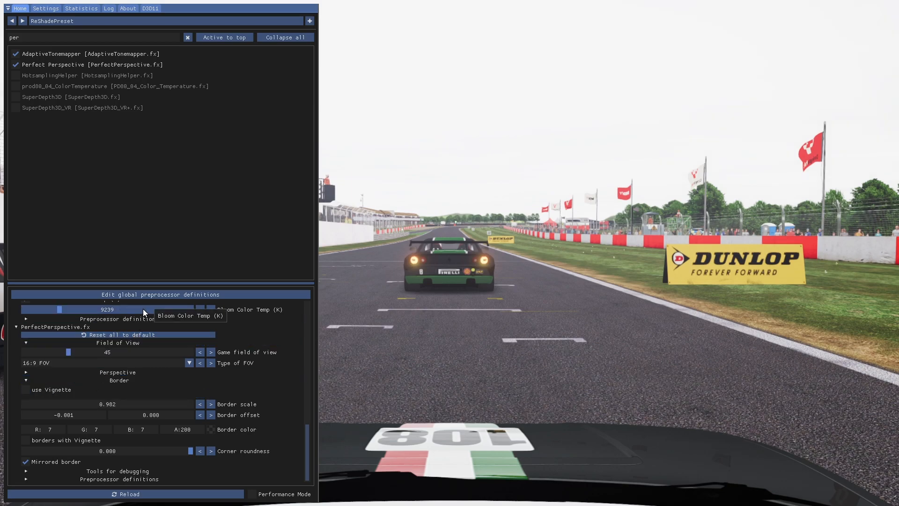
Search the effects for "light", enable the Lightroom effect and clear the search
{"action": "left_click_drag", "start_coordinate": [33, 38], "coordinate": [1, 40]}
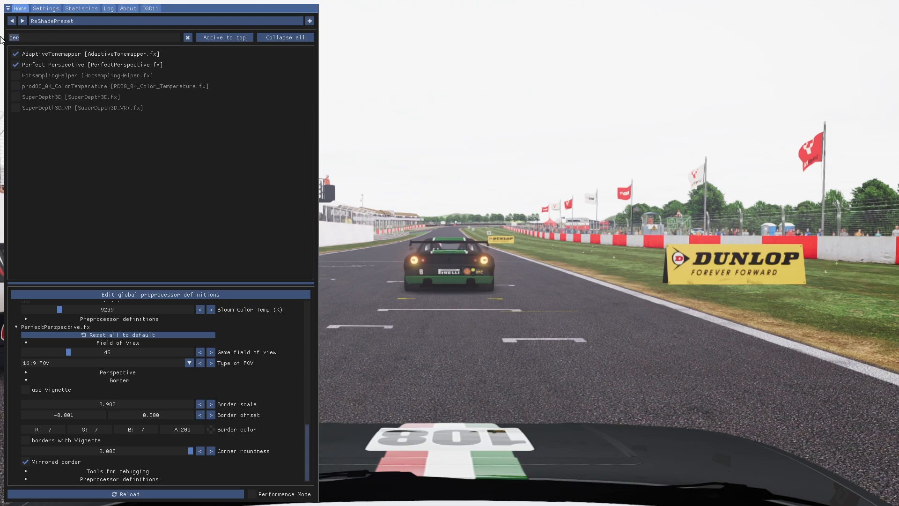
{"action": "type", "text": "light"}
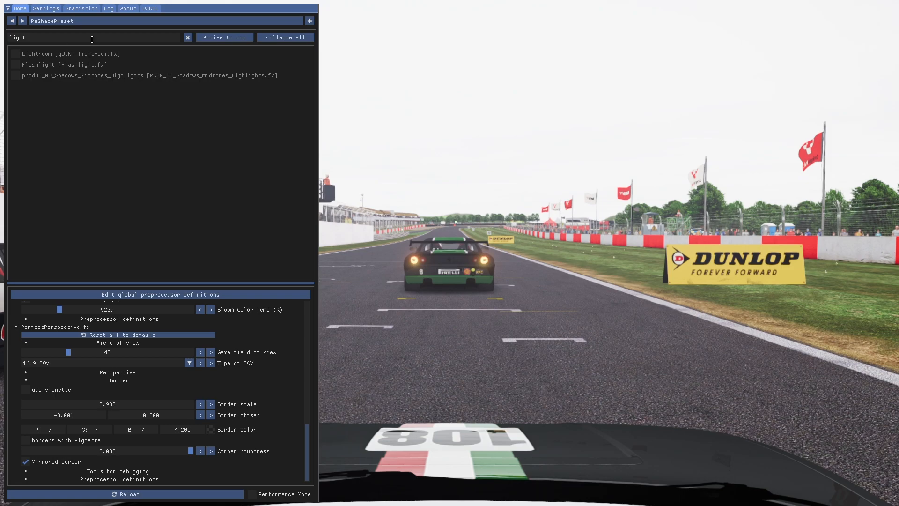
{"action": "left_click", "coordinate": [15, 54]}
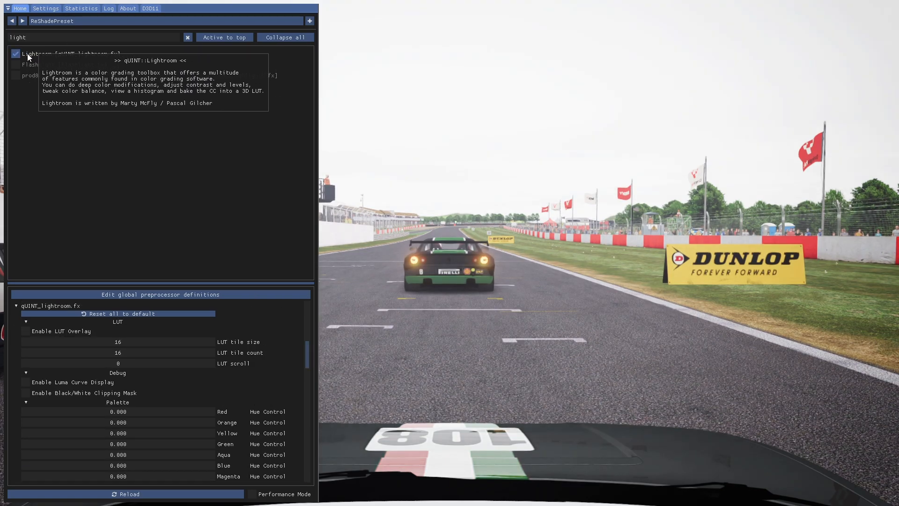
{"action": "left_click", "coordinate": [38, 54]}
{"action": "left_click", "coordinate": [39, 53]}
{"action": "left_click", "coordinate": [186, 38]}
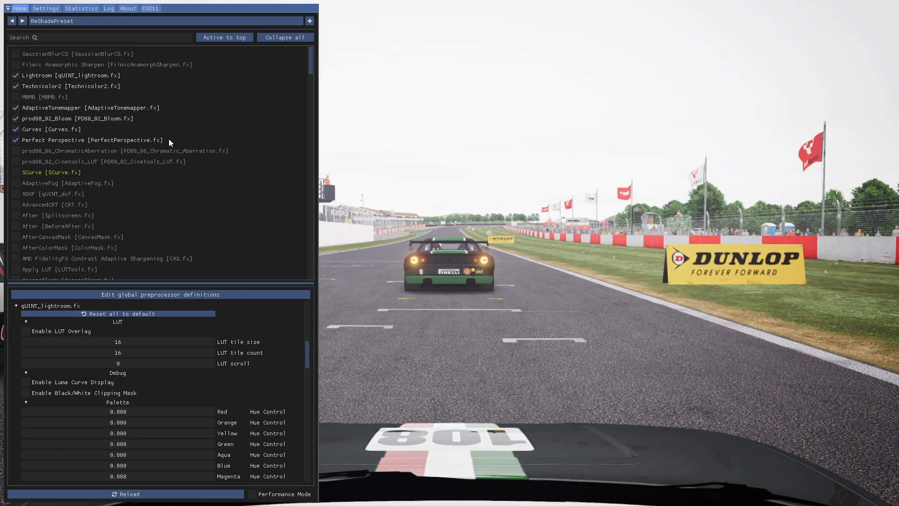
Adjust the Orange exposure in the Lightroom palette and set the Global White Level to 242
{"action": "scroll", "coordinate": [121, 356], "scroll_direction": "down", "scroll_amount": 3}
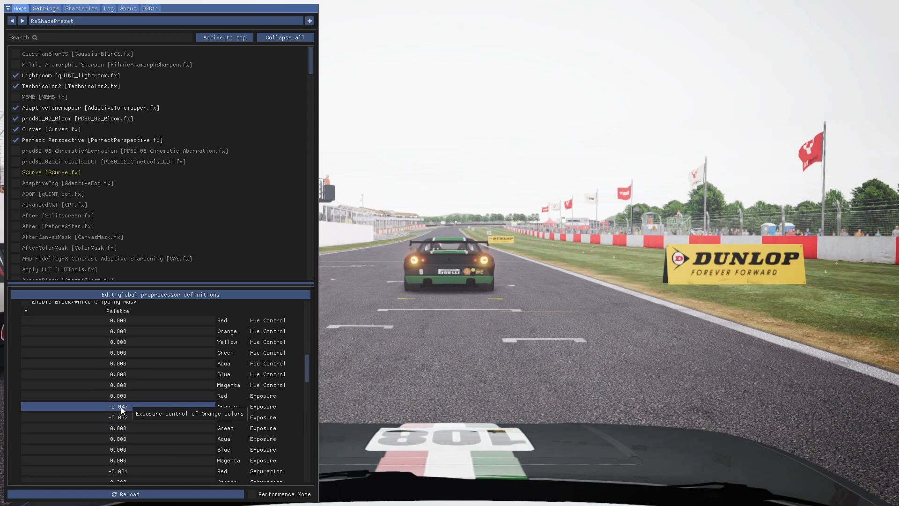
{"action": "mouse_move", "coordinate": [121, 408]}
{"action": "left_mouse_down"}
{"action": "mouse_move", "coordinate": [120, 417]}
{"action": "mouse_move", "coordinate": [132, 412]}
{"action": "mouse_move", "coordinate": [125, 414]}
{"action": "left_mouse_up"}
{"action": "scroll", "coordinate": [128, 417], "scroll_direction": "down", "scroll_amount": 2}
{"action": "scroll", "coordinate": [128, 418], "scroll_direction": "down", "scroll_amount": 1}
{"action": "scroll", "coordinate": [140, 414], "scroll_direction": "down", "scroll_amount": 2}
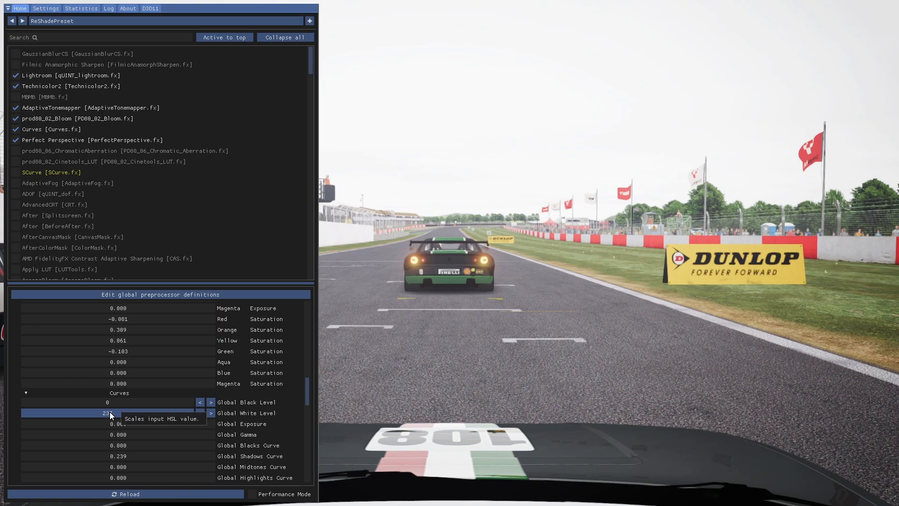
{"action": "mouse_move", "coordinate": [110, 412]}
{"action": "left_mouse_down"}
{"action": "mouse_move", "coordinate": [158, 414]}
{"action": "mouse_move", "coordinate": [123, 419]}
{"action": "left_mouse_up"}
{"action": "right_click", "coordinate": [121, 412]}
{"action": "left_click", "coordinate": [141, 420]}
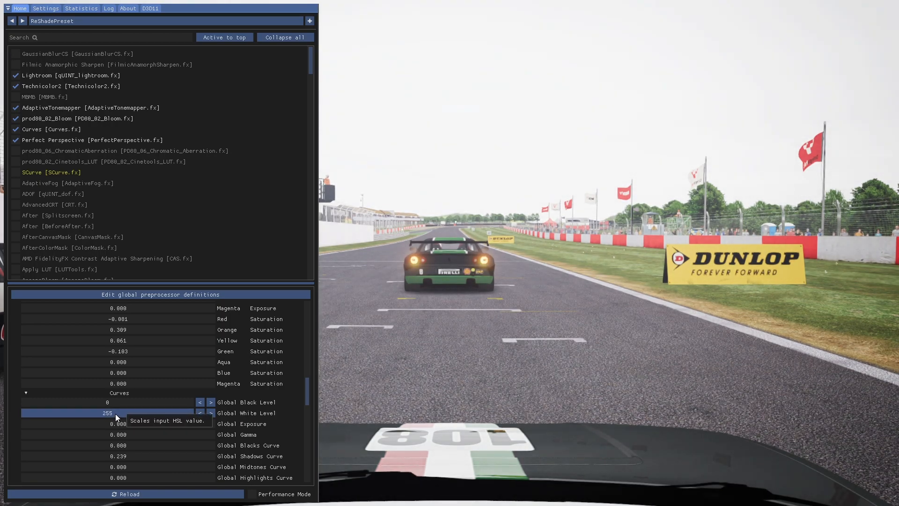
{"action": "mouse_move", "coordinate": [114, 414]}
{"action": "left_mouse_down"}
{"action": "mouse_move", "coordinate": [105, 412]}
{"action": "mouse_move", "coordinate": [110, 423]}
{"action": "left_mouse_up"}
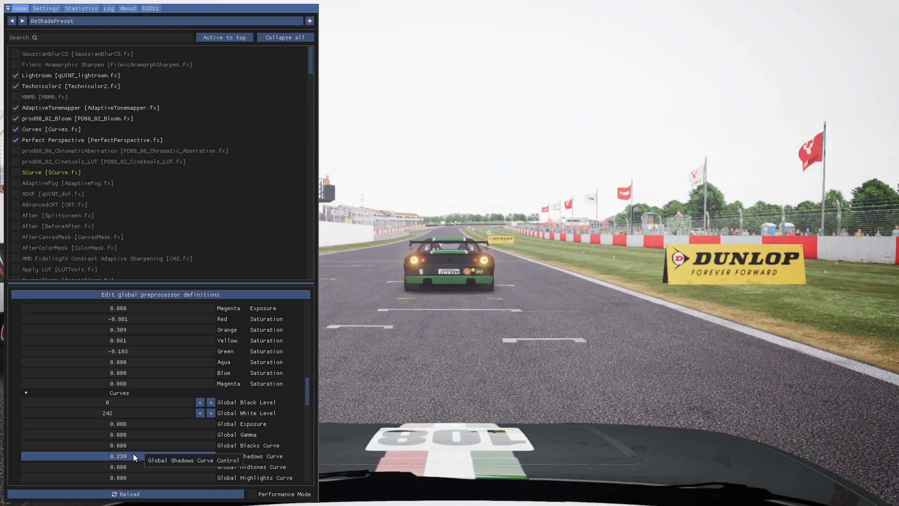
Set Lightroom's Global Shadows Curve to 0.237 and its Global Saturation to -0.111
{"action": "scroll", "coordinate": [130, 452], "scroll_direction": "down", "scroll_amount": 1}
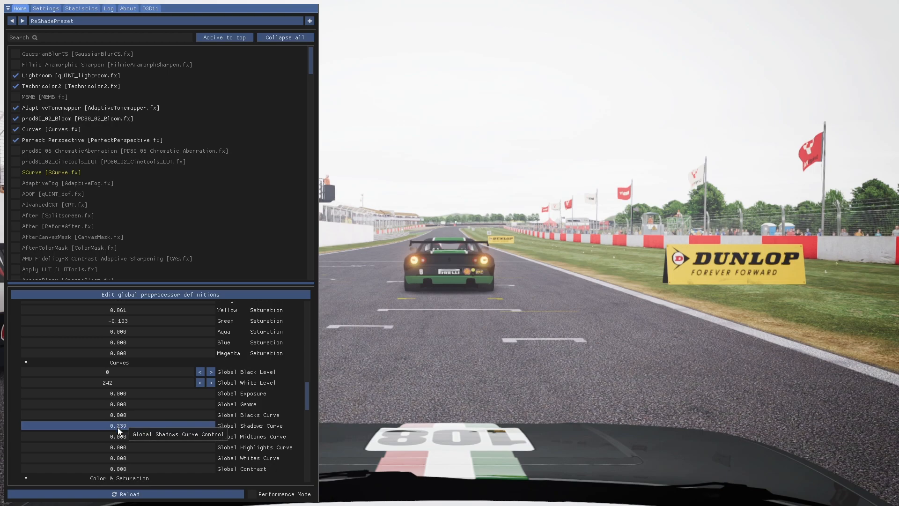
{"action": "mouse_move", "coordinate": [119, 427]}
{"action": "left_mouse_down"}
{"action": "mouse_move", "coordinate": [126, 426]}
{"action": "mouse_move", "coordinate": [80, 428]}
{"action": "mouse_move", "coordinate": [148, 426]}
{"action": "mouse_move", "coordinate": [121, 427]}
{"action": "left_mouse_up"}
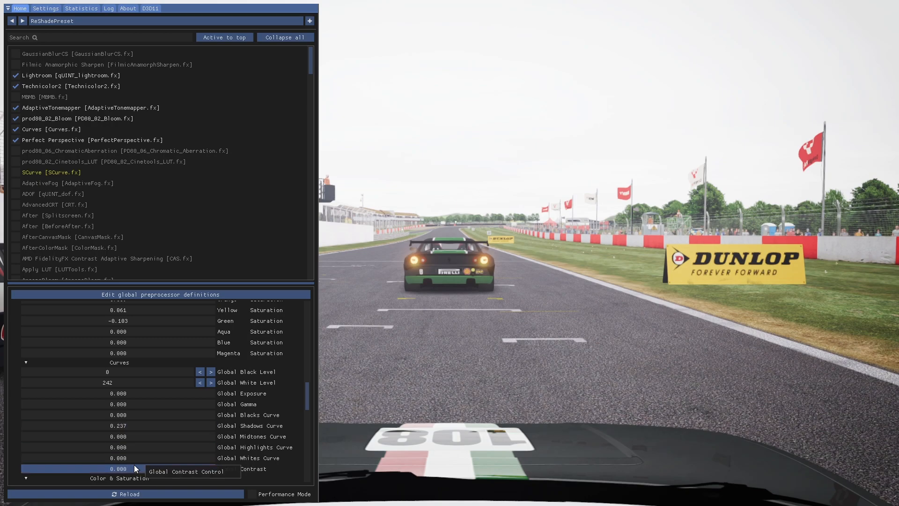
{"action": "scroll", "coordinate": [141, 459], "scroll_direction": "down", "scroll_amount": 2}
{"action": "scroll", "coordinate": [141, 458], "scroll_direction": "down", "scroll_amount": 1}
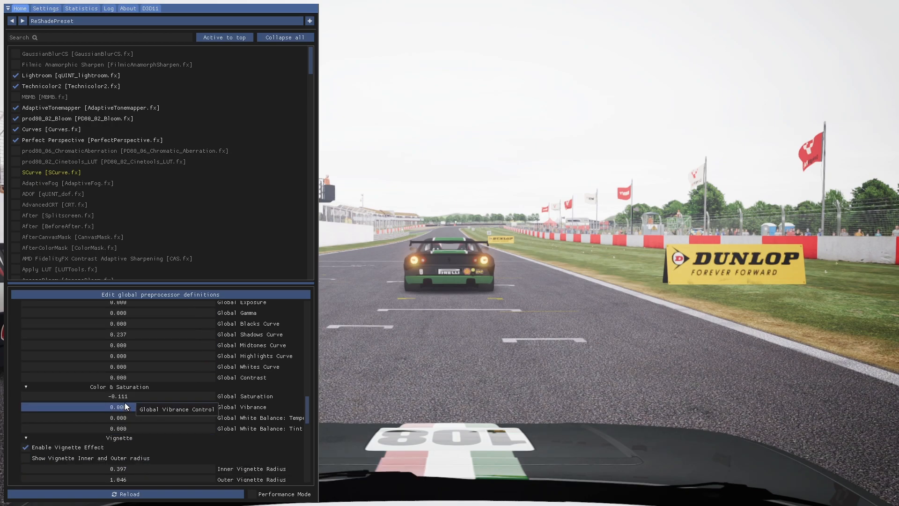
{"action": "left_click_drag", "start_coordinate": [122, 398], "coordinate": [122, 400]}
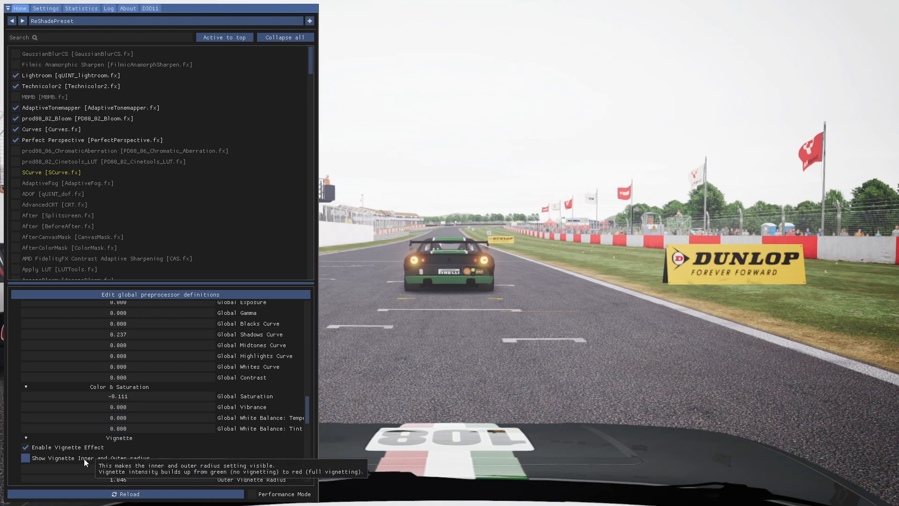
With Lightroom's vignette enabled, set Inner Radius to 0.517, Outer Radius to 0.992, Amount to 0.307 and Curve to about 1.19
{"action": "left_click", "coordinate": [25, 446]}
{"action": "left_click", "coordinate": [25, 445]}
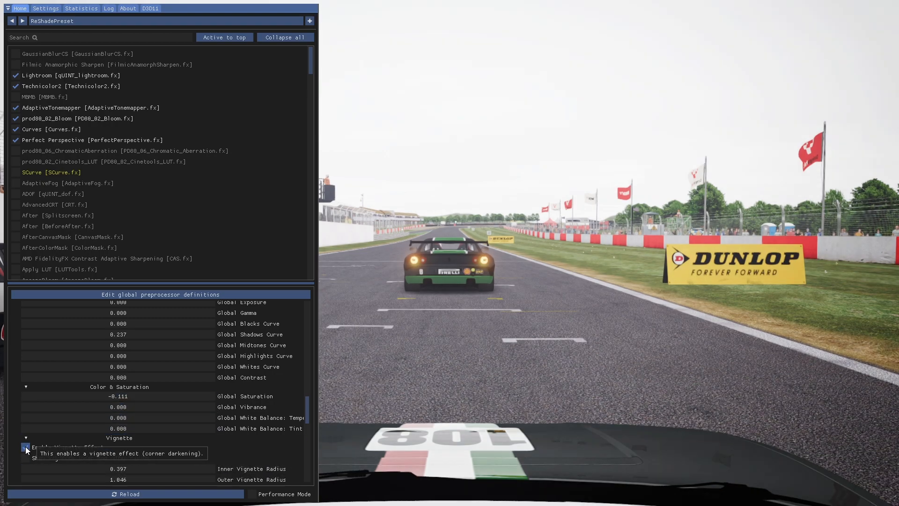
{"action": "scroll", "coordinate": [69, 424], "scroll_direction": "down", "scroll_amount": 3}
{"action": "scroll", "coordinate": [70, 424], "scroll_direction": "up", "scroll_amount": 3}
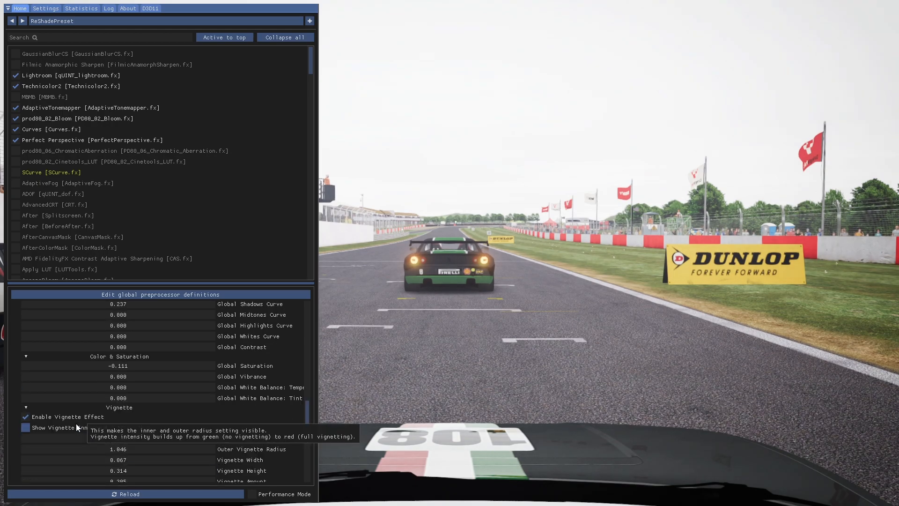
{"action": "scroll", "coordinate": [101, 417], "scroll_direction": "down", "scroll_amount": 2}
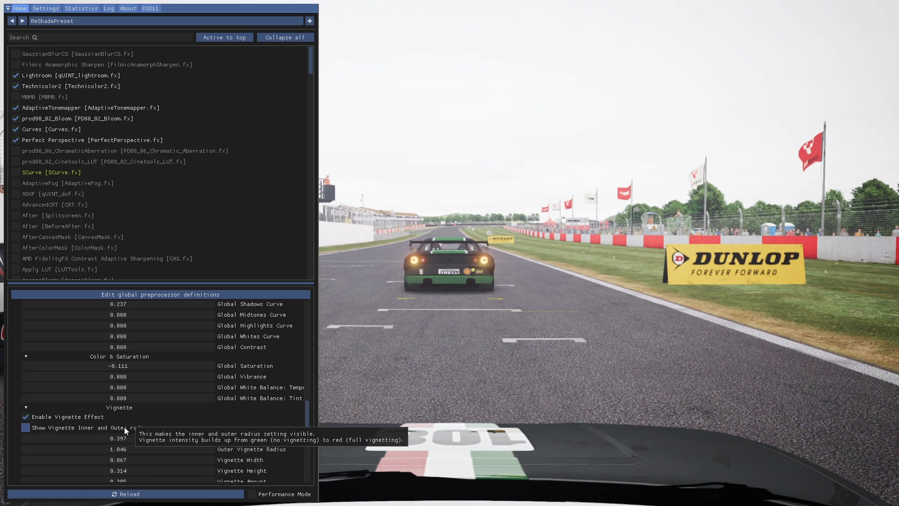
{"action": "scroll", "coordinate": [107, 393], "scroll_direction": "up", "scroll_amount": 5}
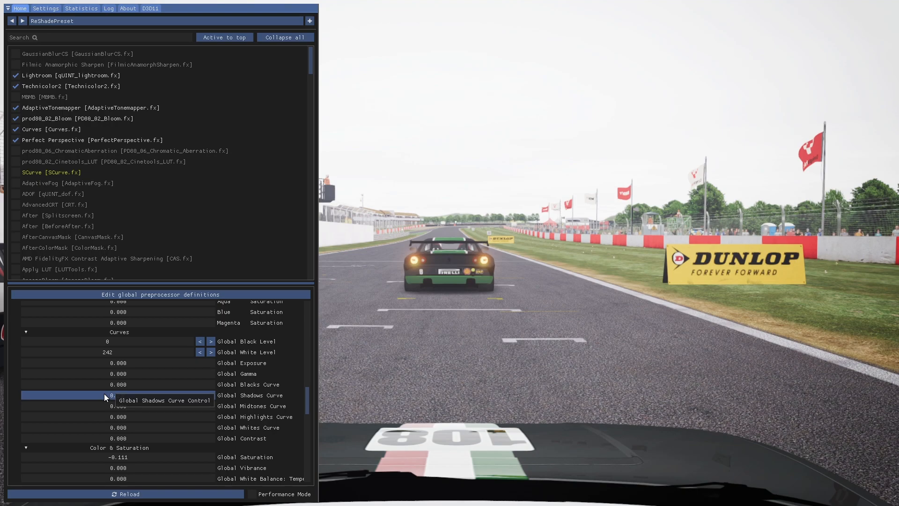
{"action": "scroll", "coordinate": [104, 393], "scroll_direction": "down", "scroll_amount": 2}
{"action": "scroll", "coordinate": [103, 411], "scroll_direction": "down", "scroll_amount": 2}
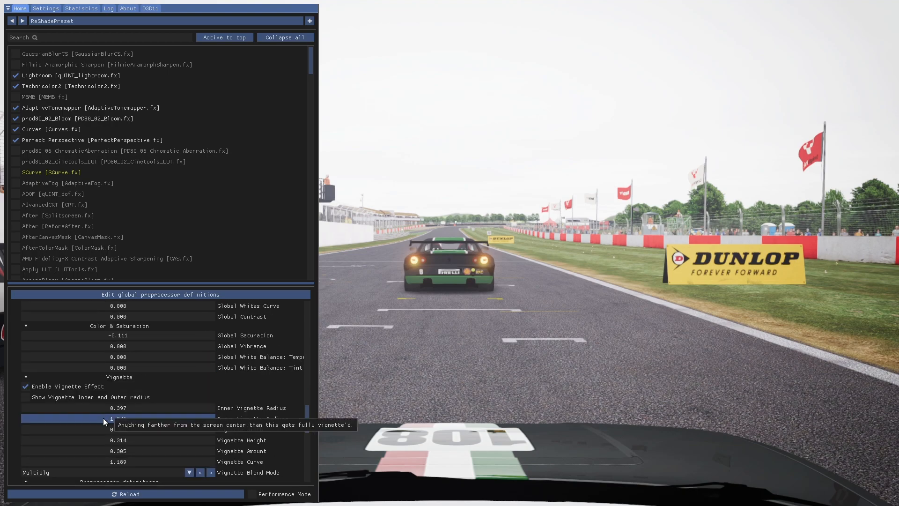
{"action": "scroll", "coordinate": [110, 440], "scroll_direction": "down", "scroll_amount": 1}
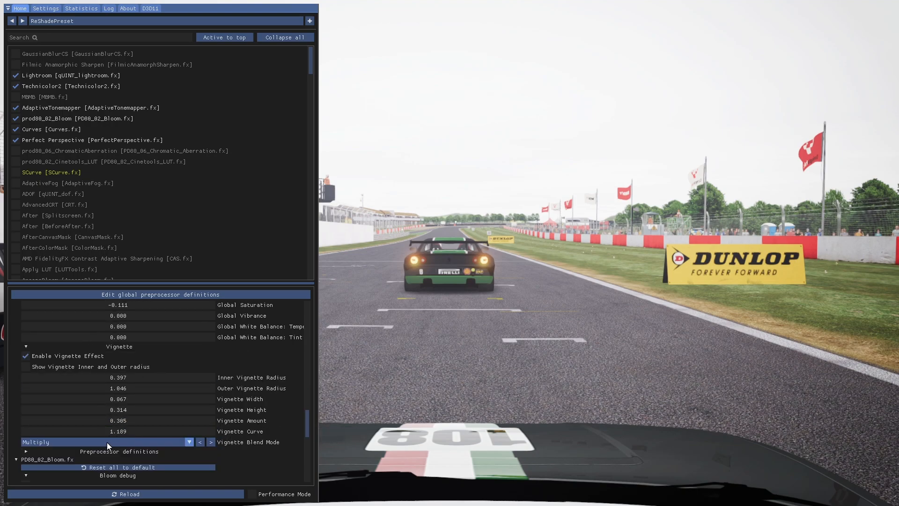
{"action": "mouse_move", "coordinate": [118, 424]}
{"action": "left_mouse_down"}
{"action": "mouse_move", "coordinate": [30, 418]}
{"action": "mouse_move", "coordinate": [78, 432]}
{"action": "mouse_move", "coordinate": [55, 437]}
{"action": "mouse_move", "coordinate": [122, 433]}
{"action": "left_mouse_up"}
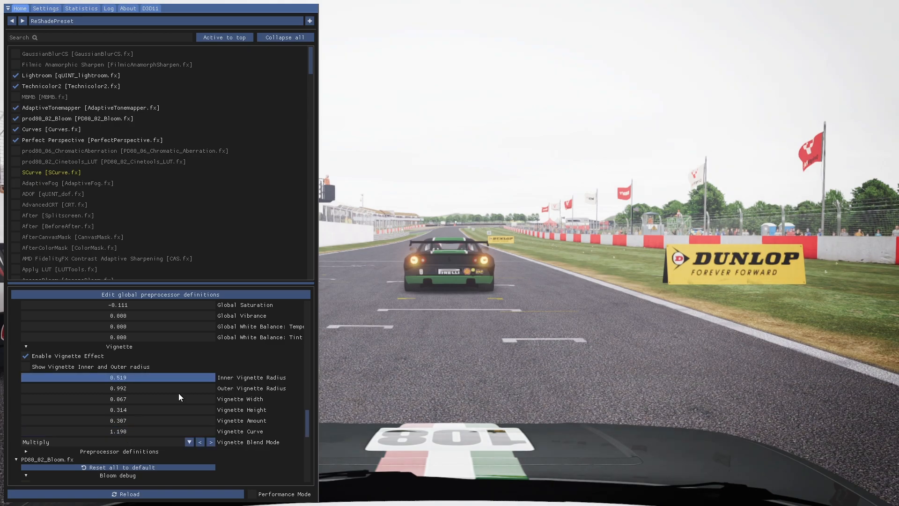
{"action": "left_click_drag", "start_coordinate": [179, 397], "coordinate": [173, 398]}
{"action": "scroll", "coordinate": [117, 400], "scroll_direction": "down", "scroll_amount": 1}
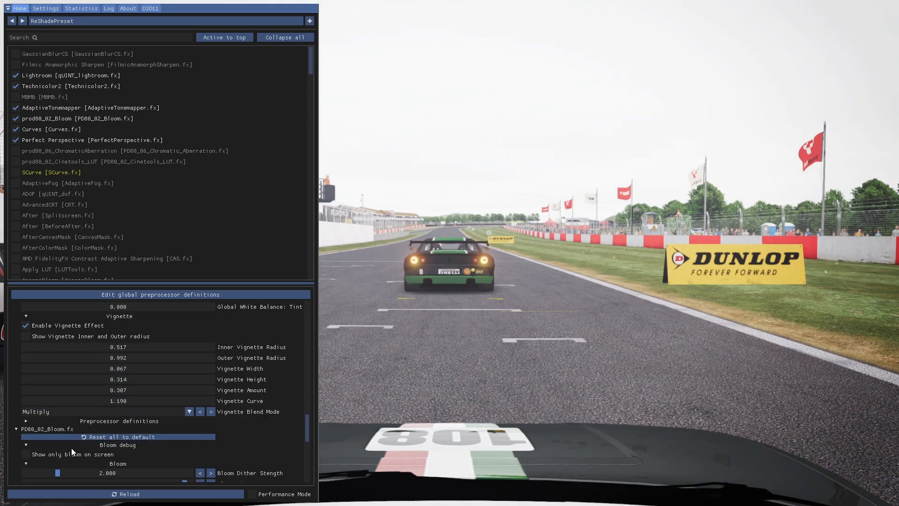
Bring active effects to the top, search for "gaus", enable GaussianBlurCS and set its Strength to -0.245
{"action": "left_click", "coordinate": [221, 38]}
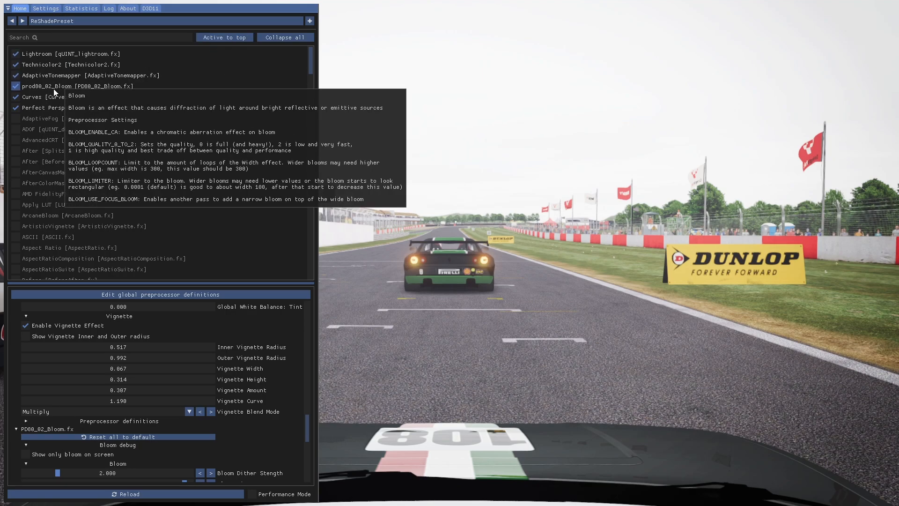
{"action": "left_click", "coordinate": [51, 37]}
{"action": "type", "text": "gausiil"}
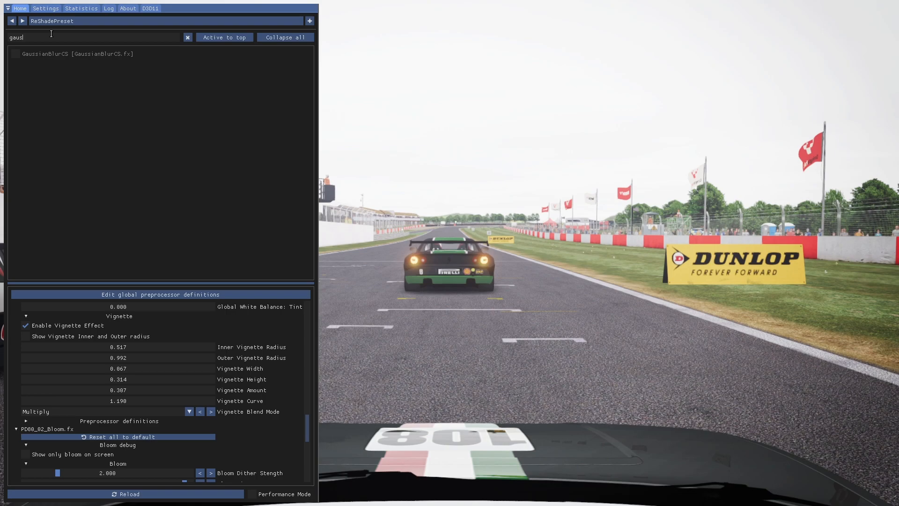
{"action": "key", "text": "BackSpace"}
{"action": "key", "text": "BackSpace"}
{"action": "key", "text": "BackSpace"}
{"action": "left_click", "coordinate": [14, 53]}
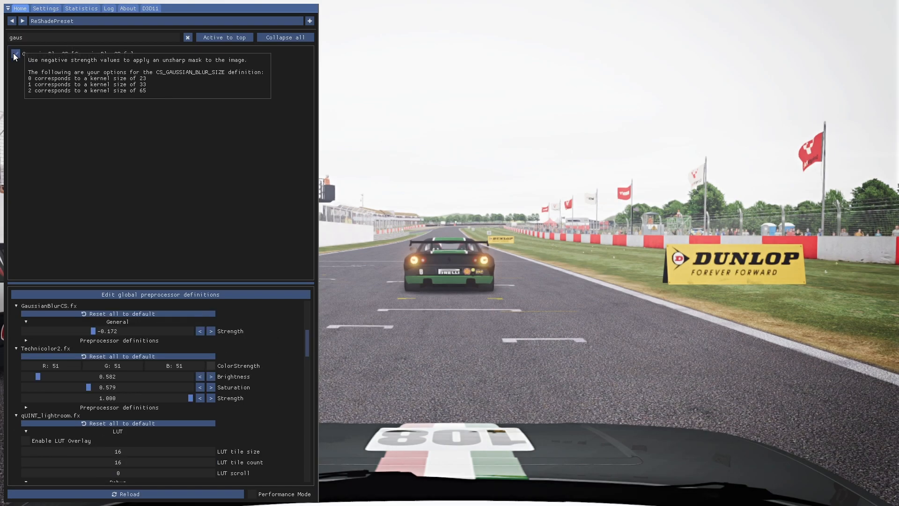
{"action": "mouse_move", "coordinate": [95, 332]}
{"action": "left_mouse_down"}
{"action": "mouse_move", "coordinate": [78, 331]}
{"action": "mouse_move", "coordinate": [106, 331]}
{"action": "mouse_move", "coordinate": [79, 331]}
{"action": "mouse_move", "coordinate": [88, 331]}
{"action": "left_mouse_up"}
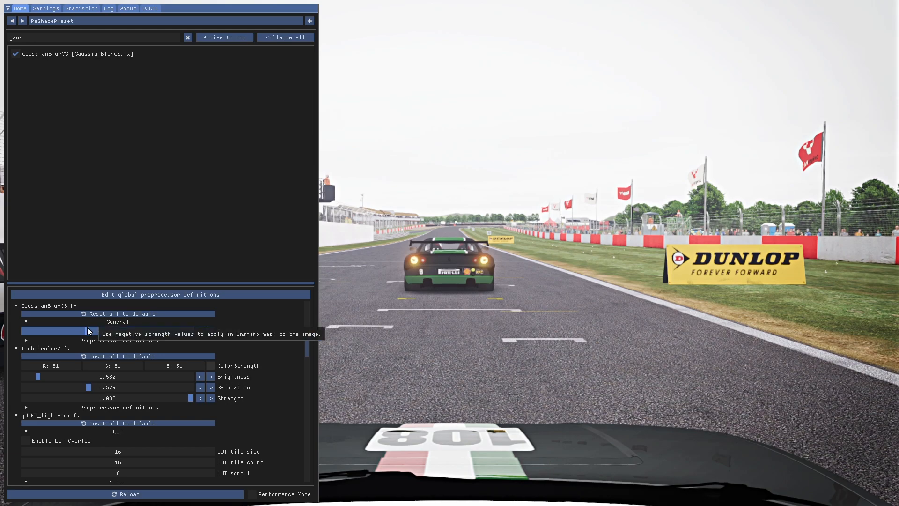
Clear the search, group the active effects at the top and place GaussianBlurCS first in the list
{"action": "left_click", "coordinate": [187, 37]}
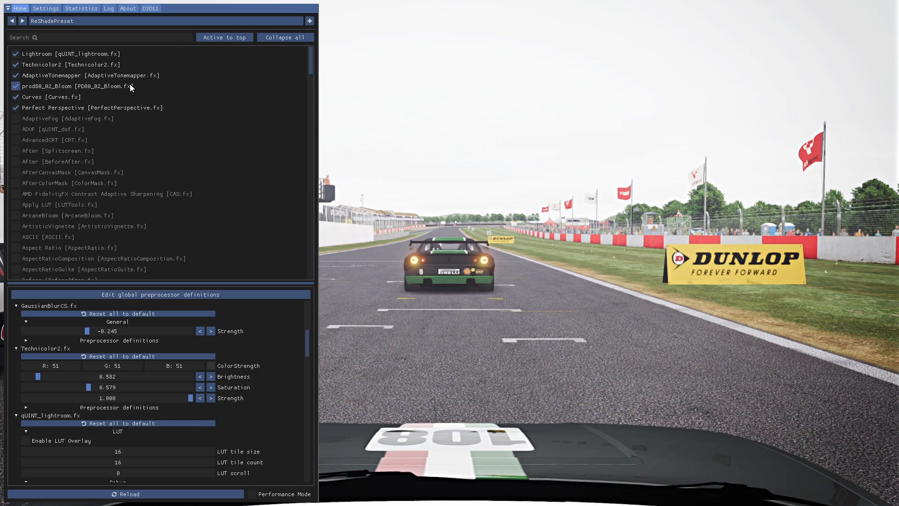
{"action": "left_click", "coordinate": [213, 39]}
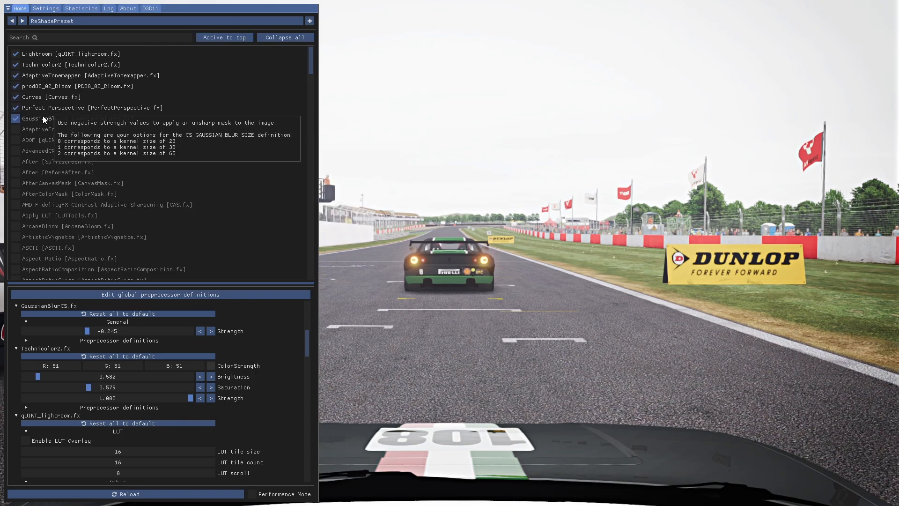
{"action": "left_click_drag", "start_coordinate": [43, 117], "coordinate": [41, 54]}
{"action": "left_click_drag", "start_coordinate": [42, 51], "coordinate": [43, 52]}
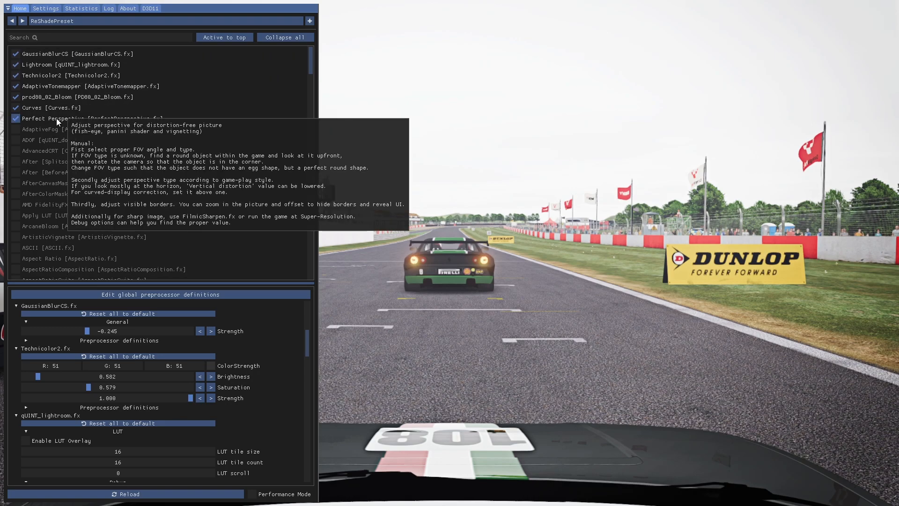
{"action": "mouse_move", "coordinate": [77, 118]}
{"action": "left_mouse_down"}
{"action": "mouse_move", "coordinate": [76, 131]}
{"action": "mouse_move", "coordinate": [76, 117]}
{"action": "left_mouse_up"}
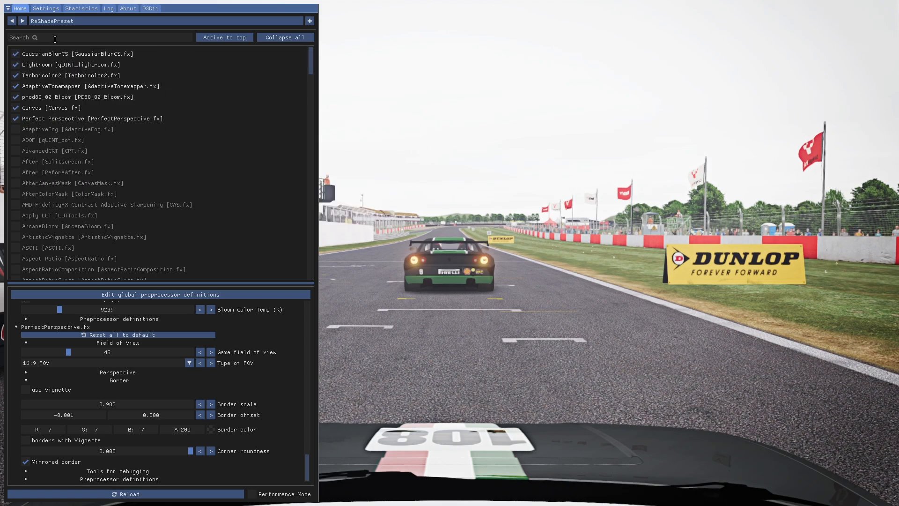
Search for "ab", enable prod80_06_ChromaticAberration and try Full screen Longitudinal before returning its type to Center Weighted Radial
{"action": "left_click", "coordinate": [85, 36]}
{"action": "type", "text": "ab"}
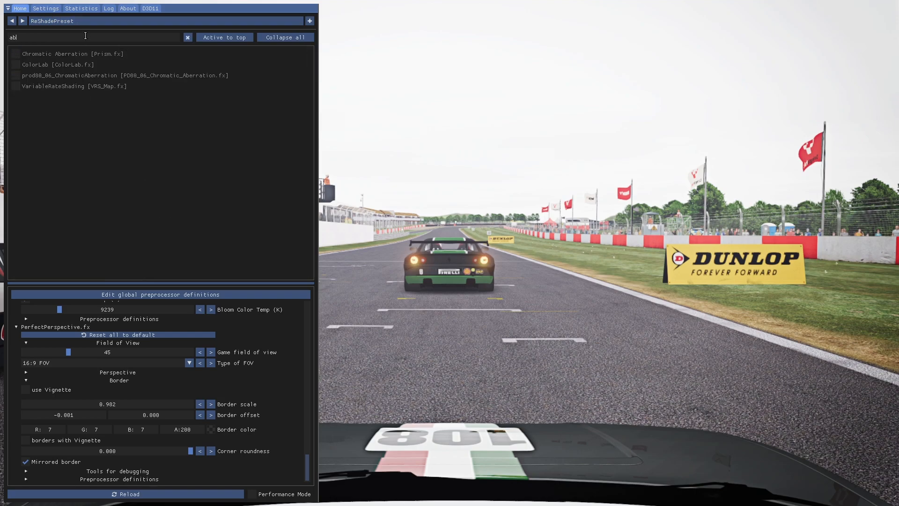
{"action": "left_click", "coordinate": [18, 75]}
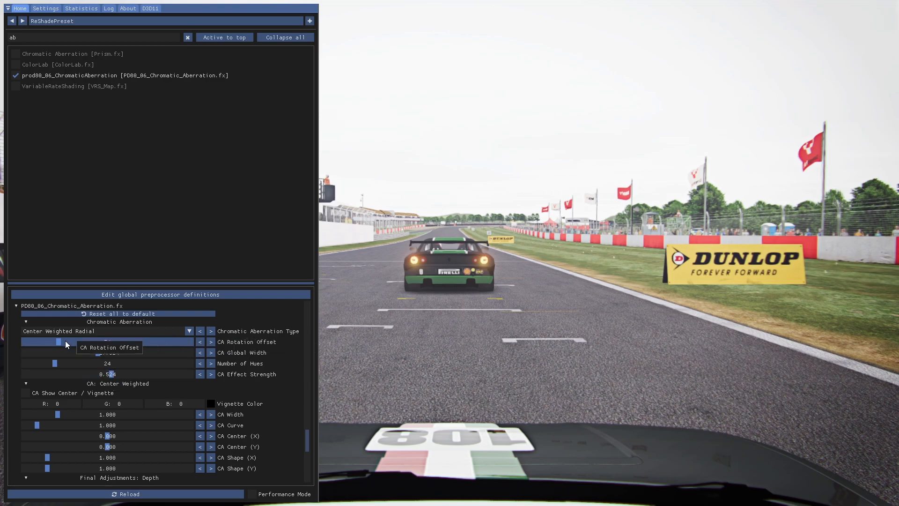
{"action": "left_click", "coordinate": [201, 332]}
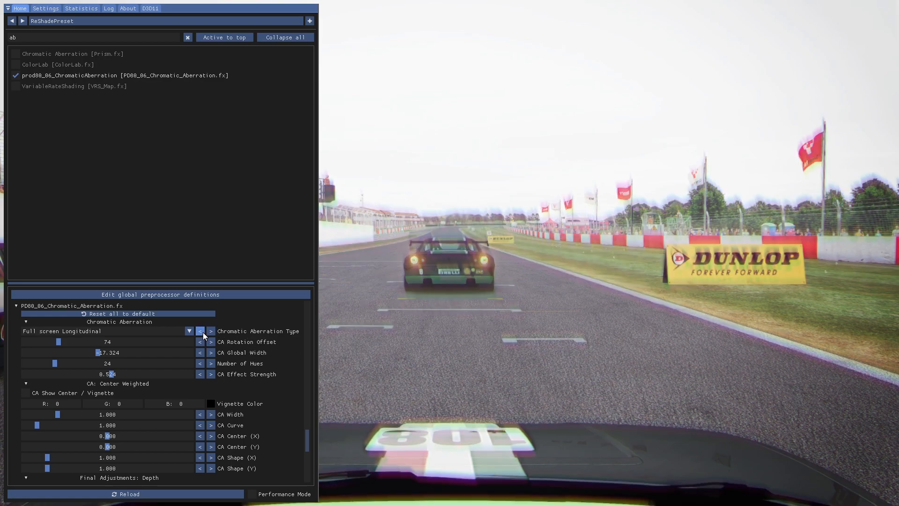
{"action": "left_click", "coordinate": [211, 331]}
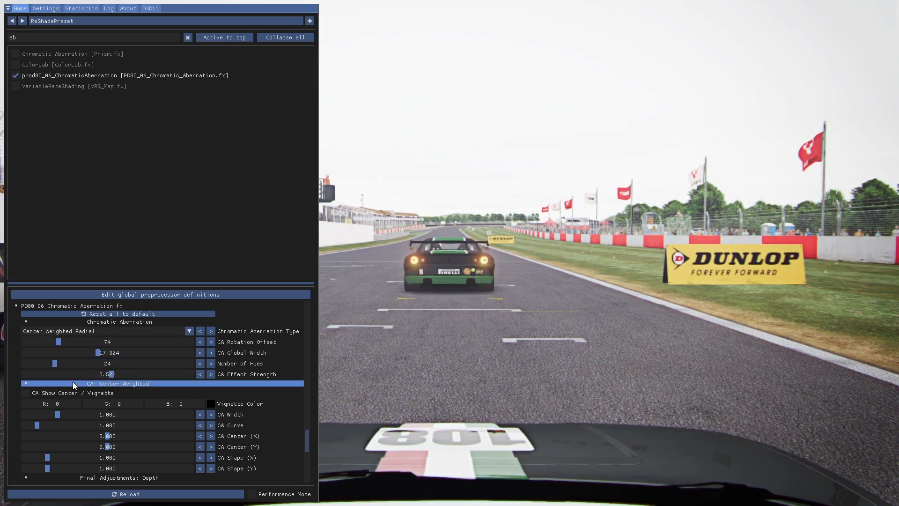
Set the chromatic aberration's CA Effect Strength to 0.521 and CA Rotation Offset to 72
{"action": "left_click", "coordinate": [108, 375]}
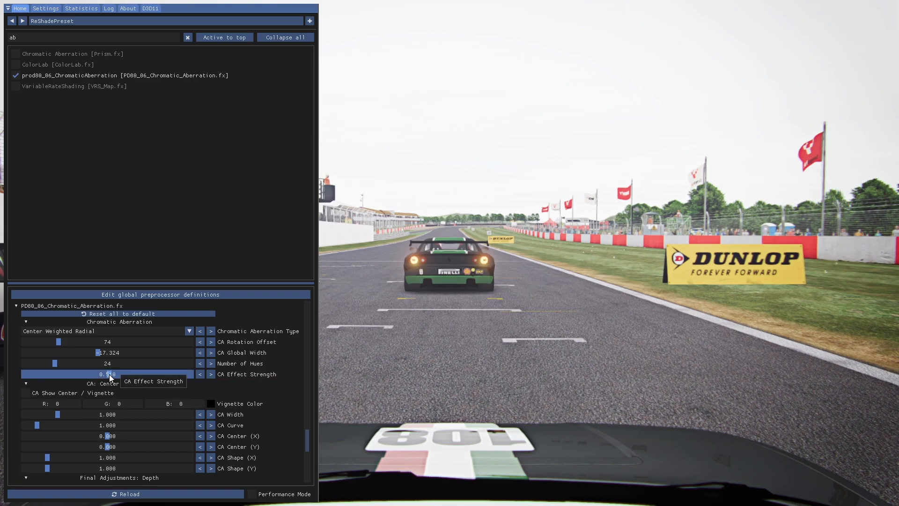
{"action": "mouse_move", "coordinate": [107, 375]}
{"action": "left_mouse_down"}
{"action": "mouse_move", "coordinate": [76, 378]}
{"action": "mouse_move", "coordinate": [249, 366]}
{"action": "mouse_move", "coordinate": [302, 378]}
{"action": "mouse_move", "coordinate": [155, 392]}
{"action": "mouse_move", "coordinate": [103, 376]}
{"action": "mouse_move", "coordinate": [111, 377]}
{"action": "left_mouse_up"}
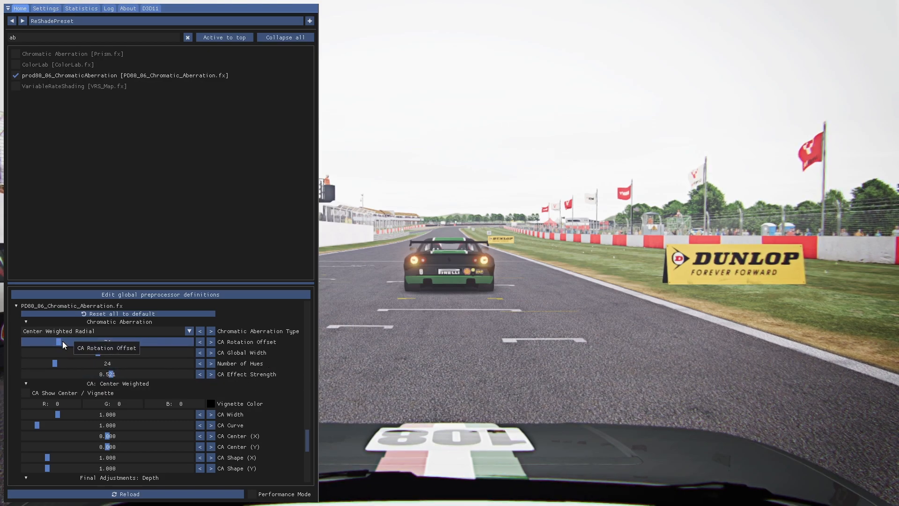
{"action": "mouse_move", "coordinate": [60, 342]}
{"action": "left_mouse_down"}
{"action": "mouse_move", "coordinate": [122, 352]}
{"action": "mouse_move", "coordinate": [16, 353]}
{"action": "mouse_move", "coordinate": [75, 360]}
{"action": "mouse_move", "coordinate": [60, 364]}
{"action": "mouse_move", "coordinate": [13, 355]}
{"action": "mouse_move", "coordinate": [55, 366]}
{"action": "mouse_move", "coordinate": [32, 366]}
{"action": "mouse_move", "coordinate": [32, 341]}
{"action": "mouse_move", "coordinate": [67, 350]}
{"action": "mouse_move", "coordinate": [60, 355]}
{"action": "left_mouse_up"}
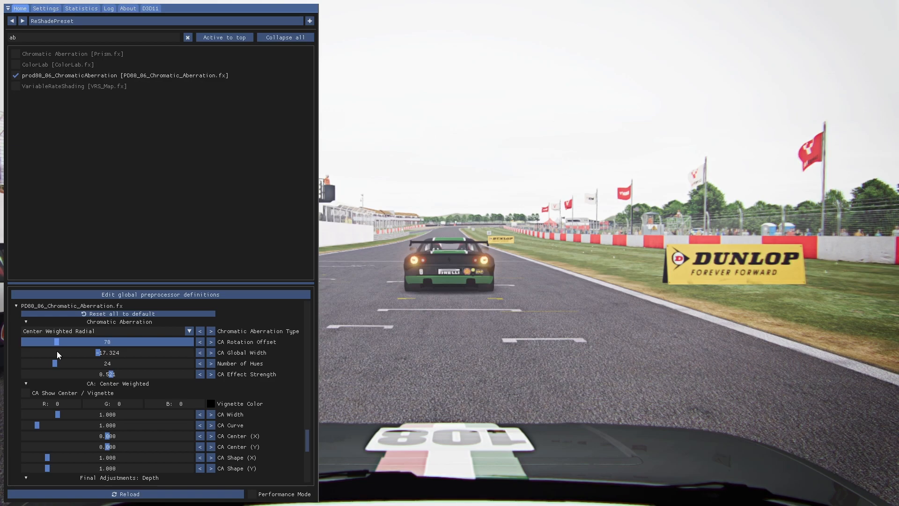
{"action": "left_click_drag", "start_coordinate": [59, 355], "coordinate": [59, 355]}
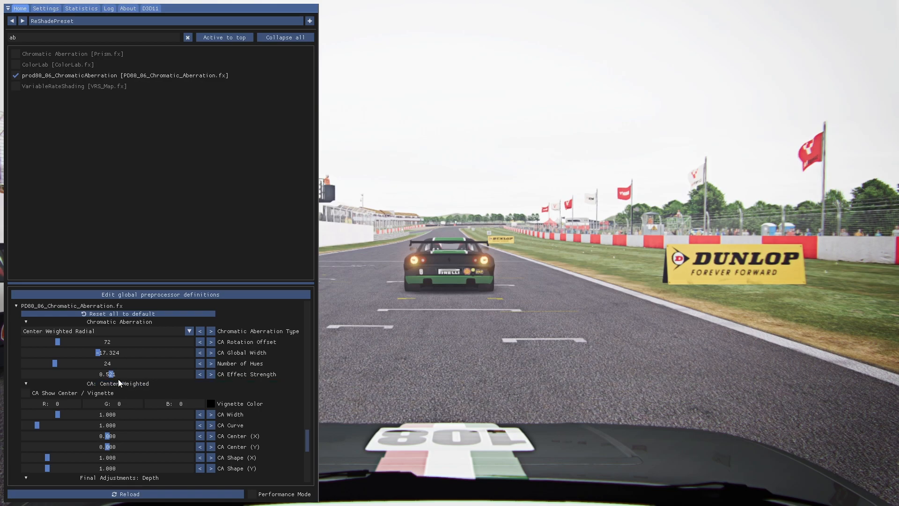
Clear the search, group the active effects at the top and switch the chromatic aberration off and on to compare
{"action": "left_click", "coordinate": [189, 38]}
{"action": "left_click", "coordinate": [213, 39]}
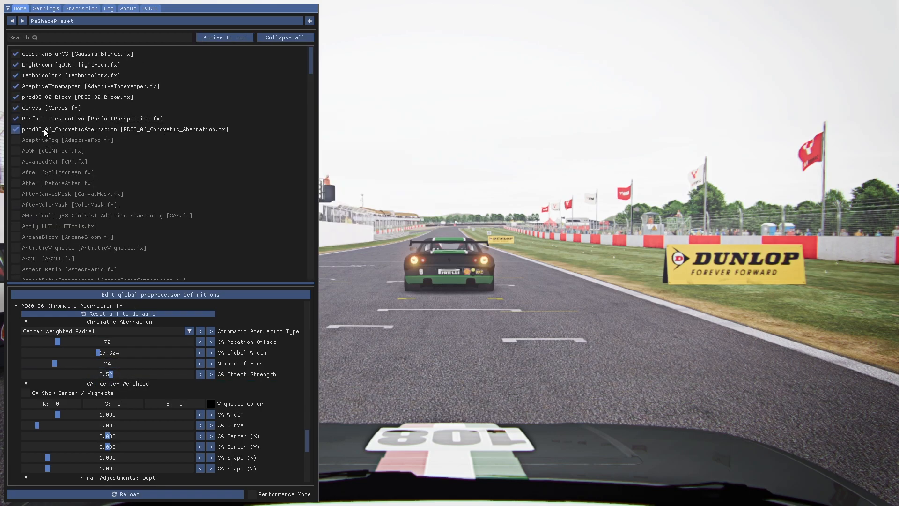
{"action": "left_click", "coordinate": [15, 129]}
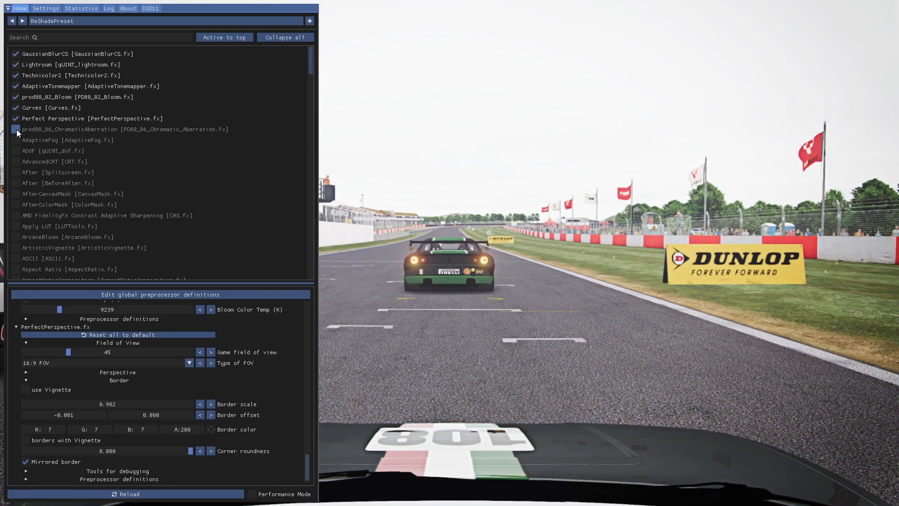
{"action": "left_click", "coordinate": [16, 129]}
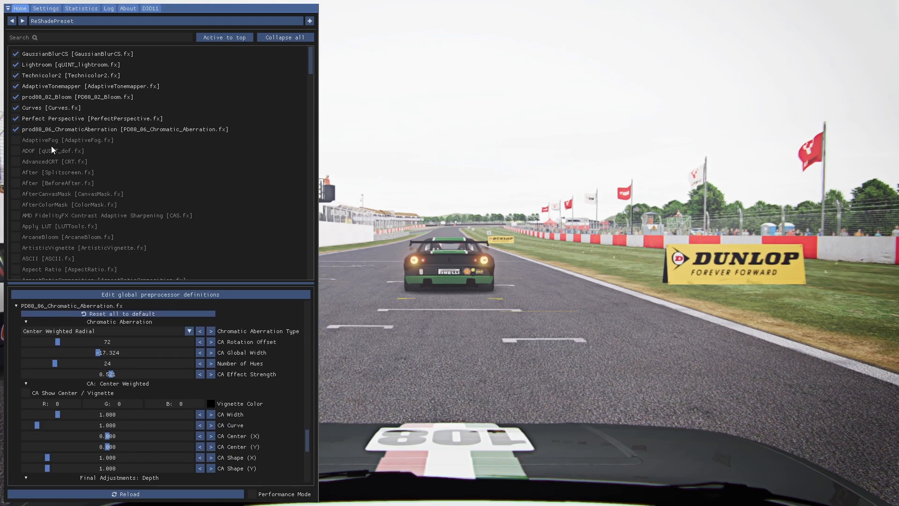
Hide the overlay, toggle all effects off and on repeatedly to compare the game image, and bring the overlay back
{"action": "key", "text": "Scroll_Lock"}
{"action": "key", "text": "Scroll_Lock"}
{"action": "key", "text": "Home"}
{"action": "key", "text": "Scroll_Lock"}
{"action": "key", "text": "Scroll_Lock"}
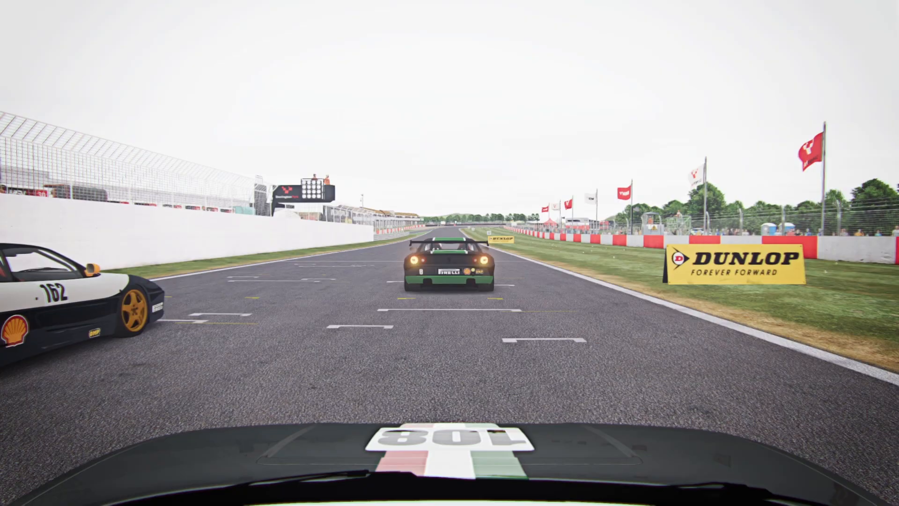
{"action": "key", "text": "Scroll_Lock"}
{"action": "key", "text": "Scroll_Lock"}
{"action": "key", "text": "Scroll_Lock"}
{"action": "key", "text": "Scroll_Lock"}
{"action": "key", "text": "Home"}
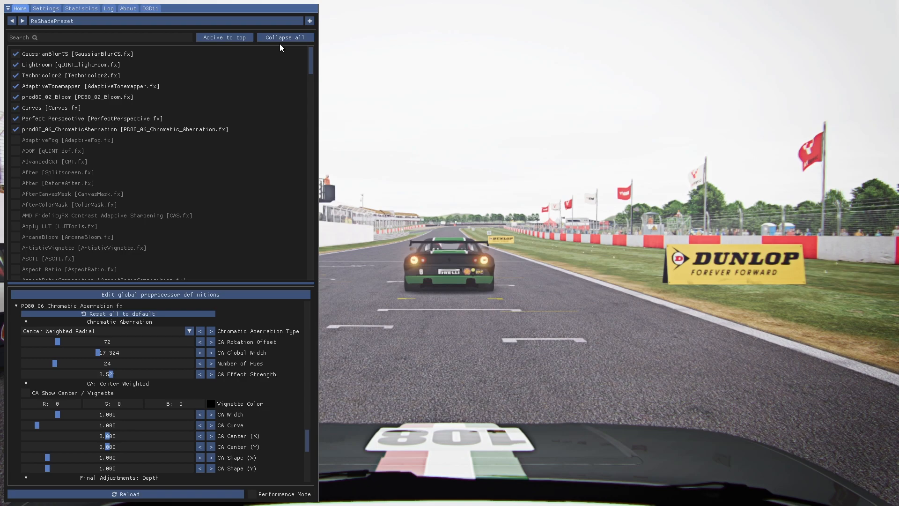
Search the effects for "filmic" and enable Filmic Anamorphic Sharpen
{"action": "left_click", "coordinate": [42, 37]}
{"action": "type", "text": "filmic"}
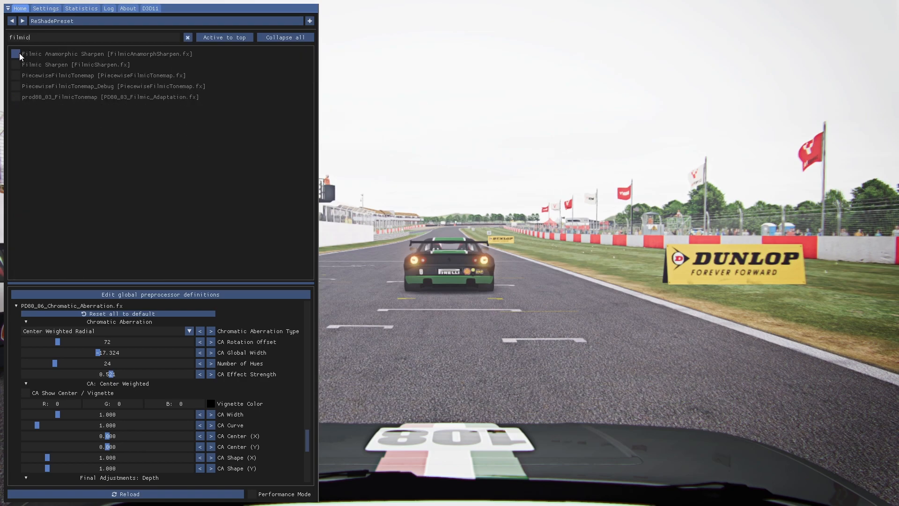
{"action": "left_click", "coordinate": [15, 54]}
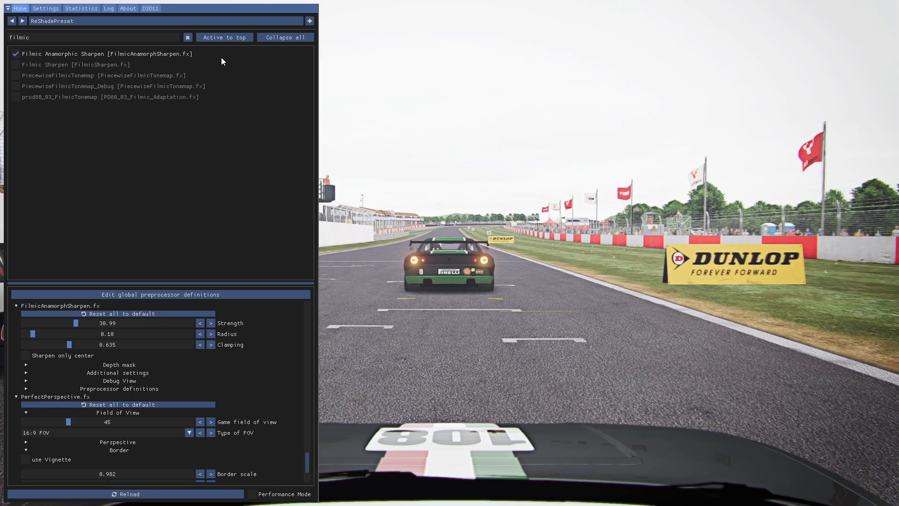
Clear the search, group the active effects at the top and place Filmic Anamorphic Sharpen directly below GaussianBlurCS
{"action": "left_click", "coordinate": [188, 37]}
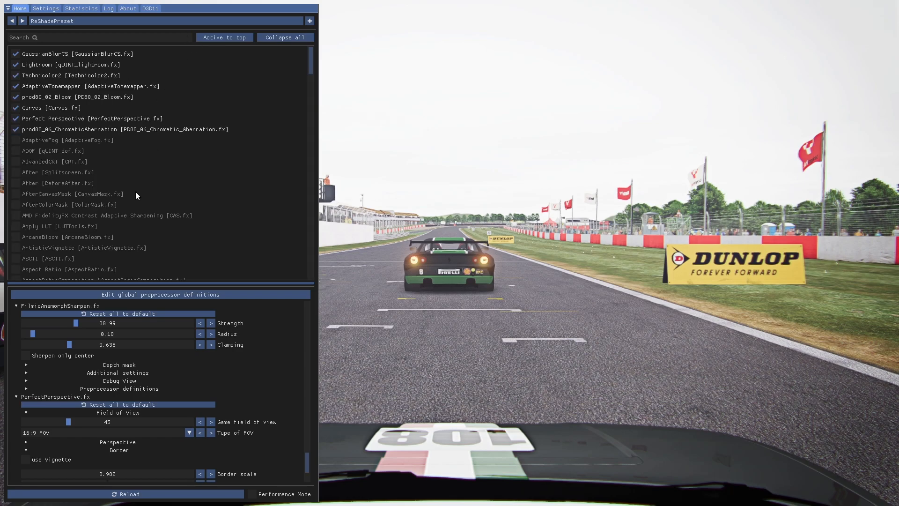
{"action": "left_click", "coordinate": [218, 38]}
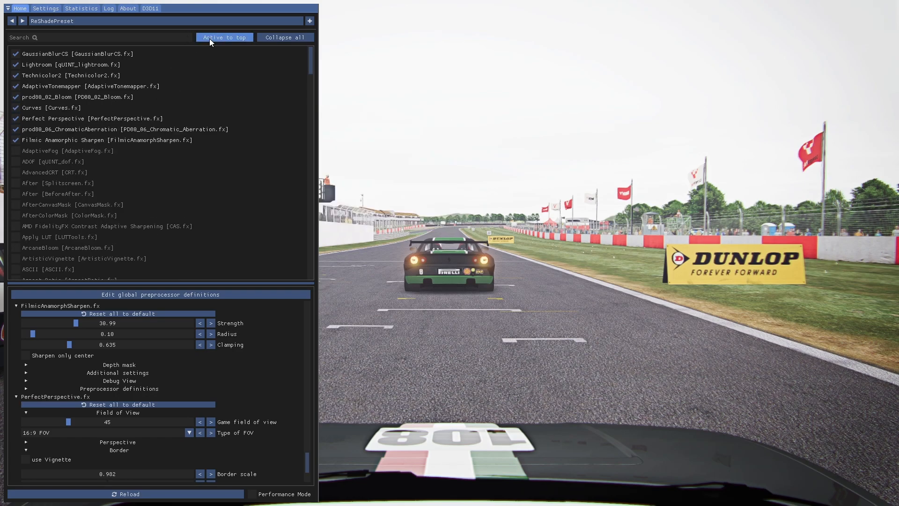
{"action": "left_click_drag", "start_coordinate": [94, 140], "coordinate": [99, 69]}
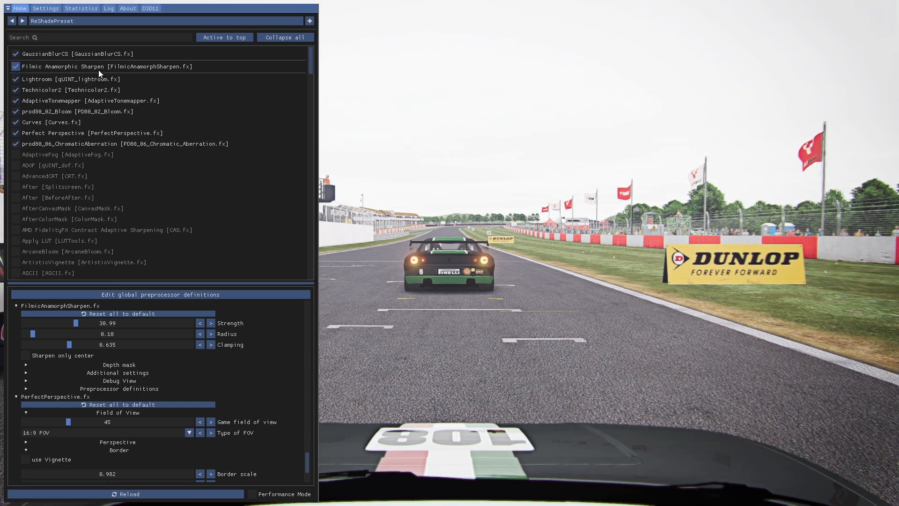
Compare Filmic Anamorphic Sharpen off and on, and set its Strength to 27.32 and Clamping to 0.665
{"action": "left_click", "coordinate": [16, 66]}
{"action": "left_click", "coordinate": [15, 66]}
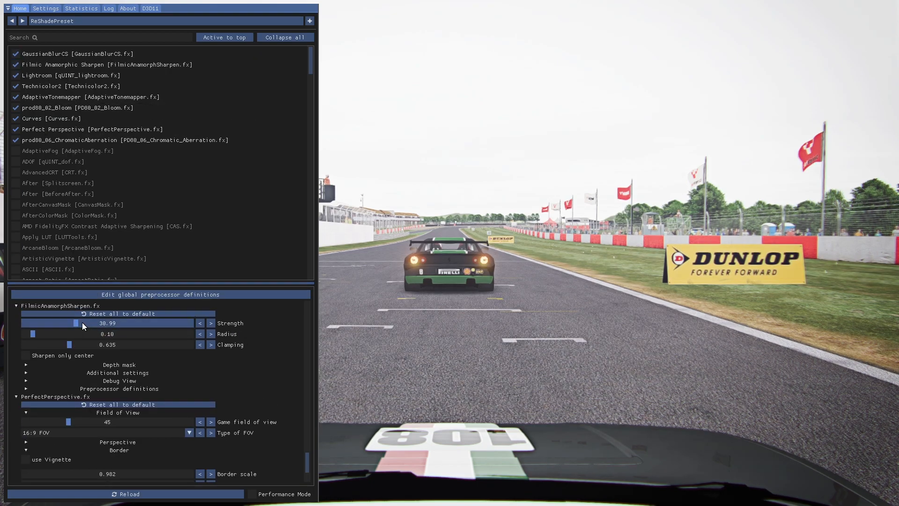
{"action": "mouse_move", "coordinate": [74, 324]}
{"action": "left_mouse_down"}
{"action": "mouse_move", "coordinate": [49, 324]}
{"action": "mouse_move", "coordinate": [131, 322]}
{"action": "mouse_move", "coordinate": [70, 334]}
{"action": "left_mouse_up"}
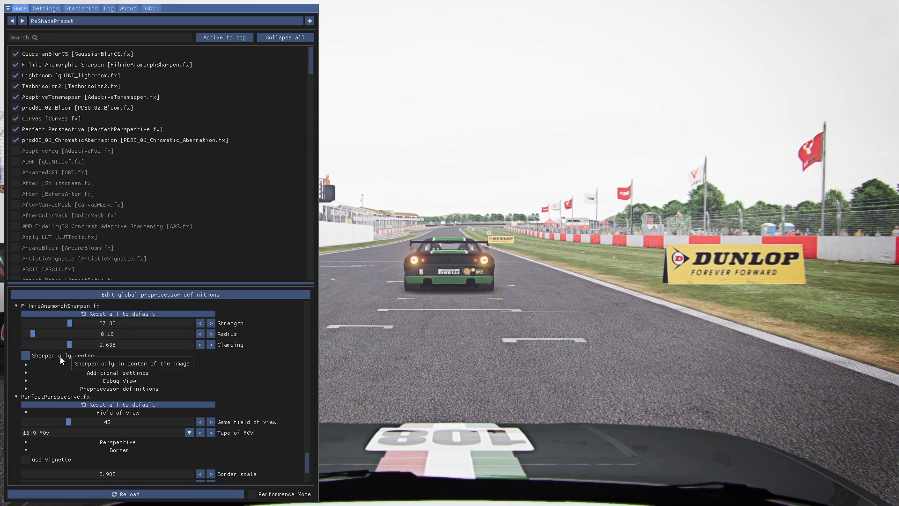
{"action": "mouse_move", "coordinate": [67, 346]}
{"action": "left_mouse_down"}
{"action": "mouse_move", "coordinate": [49, 347]}
{"action": "mouse_move", "coordinate": [80, 350]}
{"action": "left_mouse_up"}
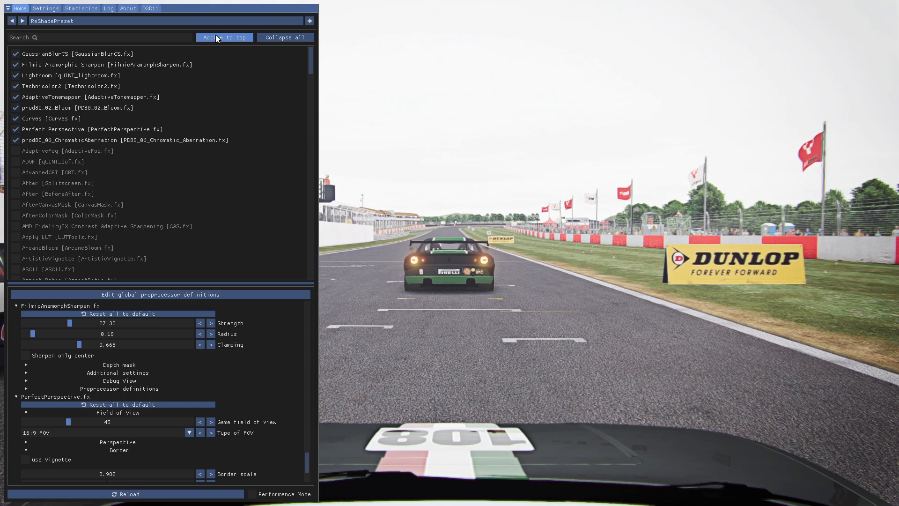
Search the effects for "lut" and enable prod80_02_Cinetools_LUT
{"action": "left_click", "coordinate": [104, 37]}
{"action": "type", "text": "lut"}
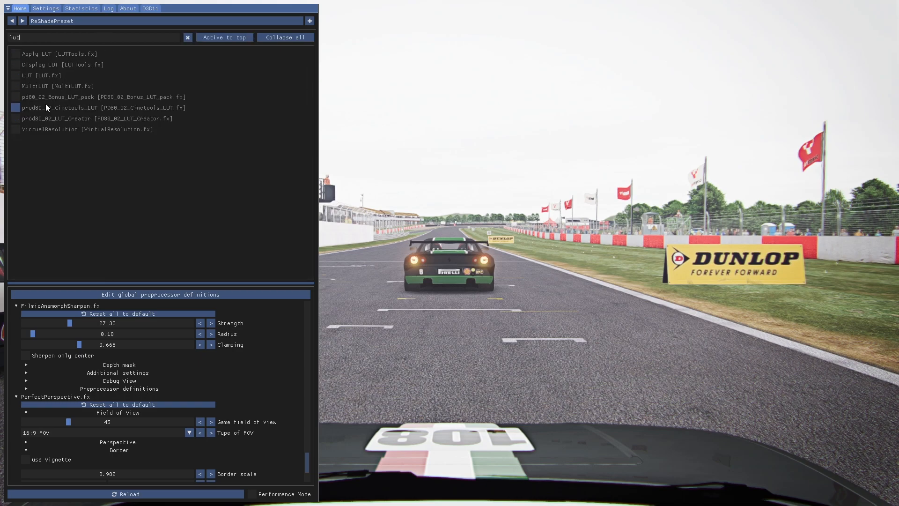
{"action": "left_click", "coordinate": [15, 108]}
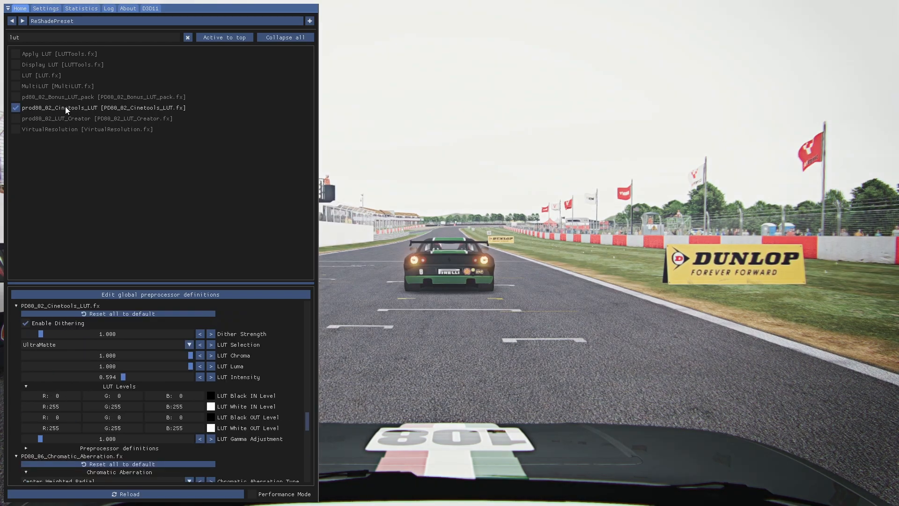
Try CinematicColors as the Cinetools LUT selection, return to UltraMatte and set LUT Intensity to about 0.656
{"action": "left_click", "coordinate": [199, 346]}
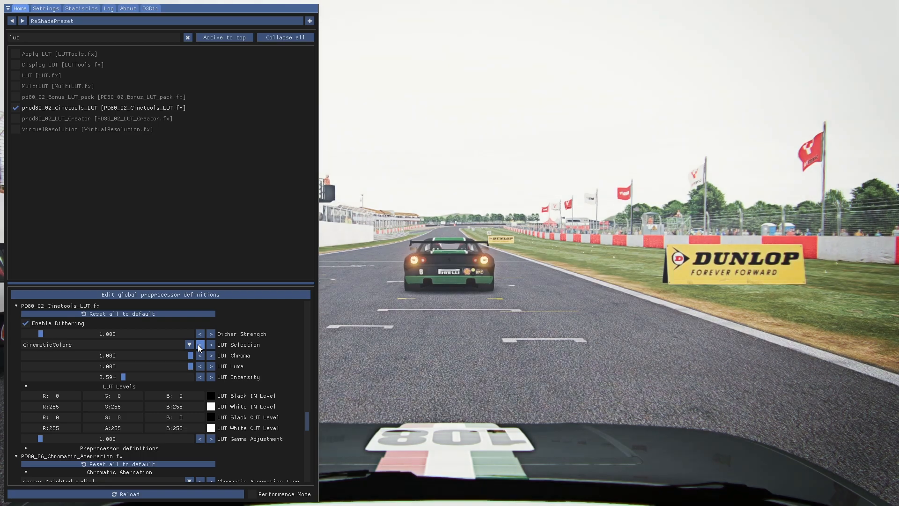
{"action": "left_click", "coordinate": [199, 346]}
{"action": "left_click", "coordinate": [211, 346]}
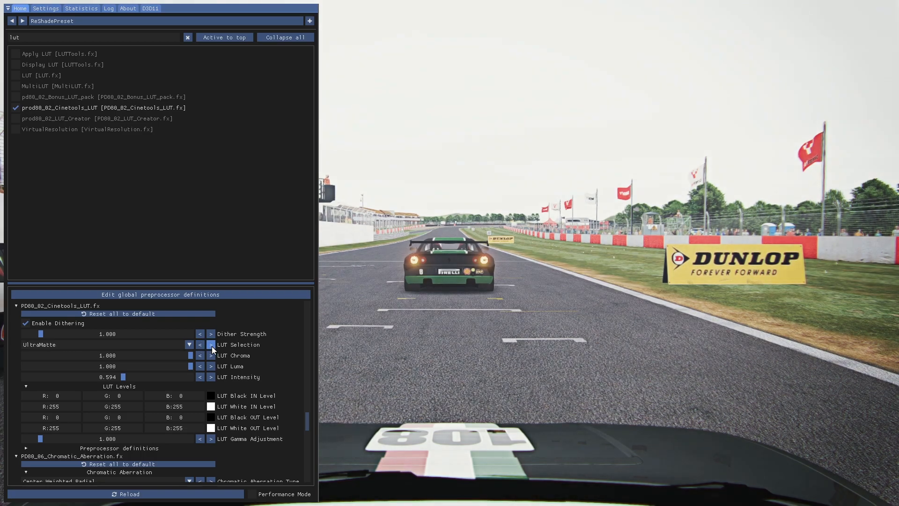
{"action": "left_click", "coordinate": [210, 345]}
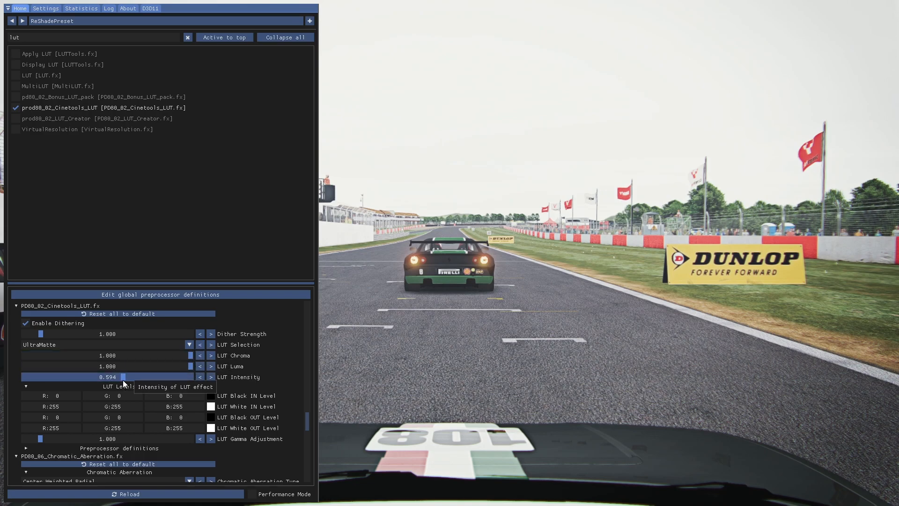
{"action": "left_click_drag", "start_coordinate": [124, 378], "coordinate": [16, 392]}
{"action": "mouse_move", "coordinate": [131, 388]}
{"action": "left_mouse_down"}
{"action": "mouse_move", "coordinate": [19, 387]}
{"action": "mouse_move", "coordinate": [148, 388]}
{"action": "left_mouse_up"}
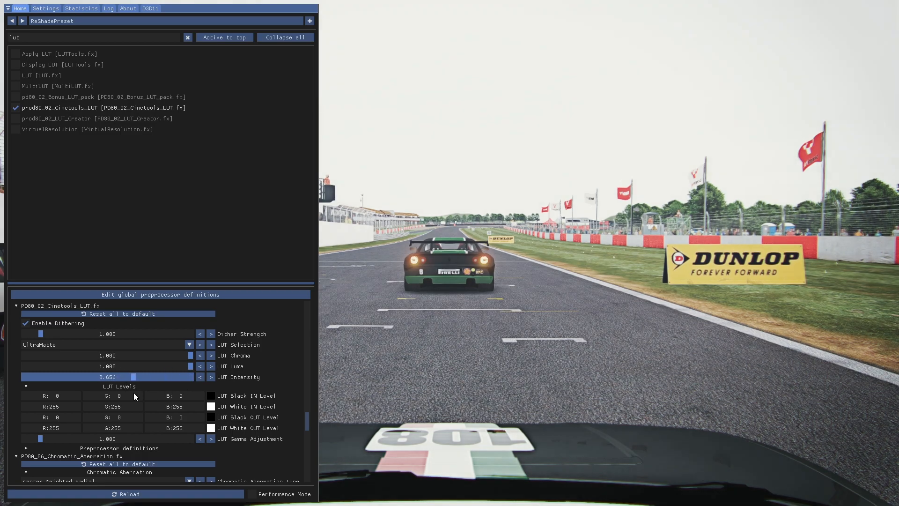
Fine-tune the Cinetools LUT Intensity to 0.662
{"action": "left_click_drag", "start_coordinate": [134, 392], "coordinate": [134, 392]}
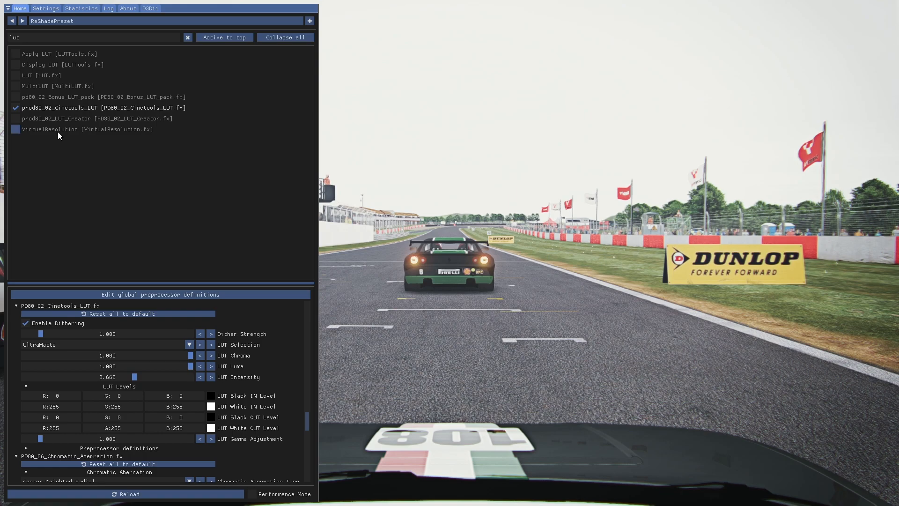
Search the effects for "mbmb", enable MBMB and set its Distortion to 0.48
{"action": "left_click_drag", "start_coordinate": [48, 38], "coordinate": [0, 40]}
{"action": "type", "text": "mbmb"}
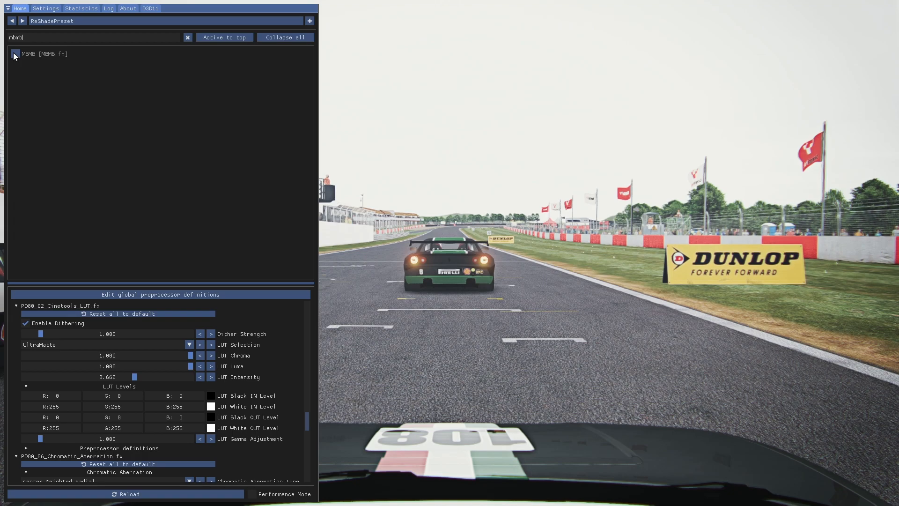
{"action": "left_click", "coordinate": [14, 54]}
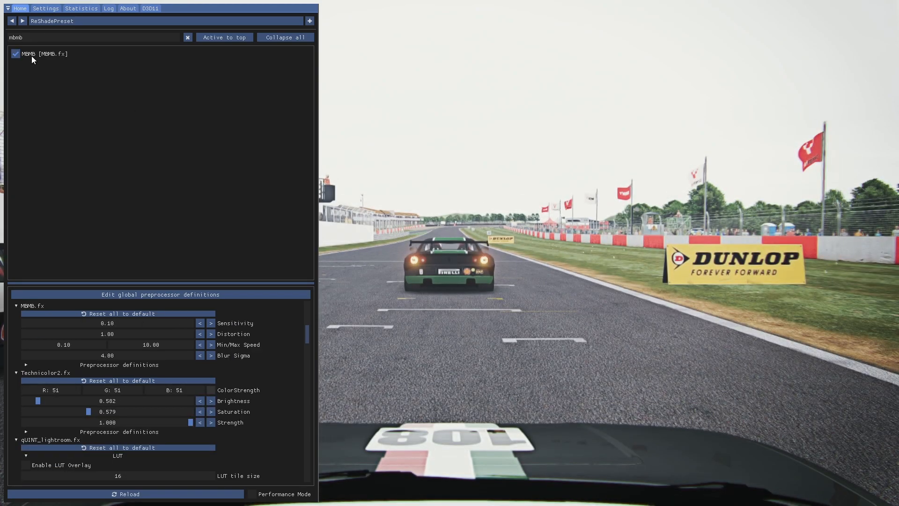
{"action": "double_click", "coordinate": [26, 37]}
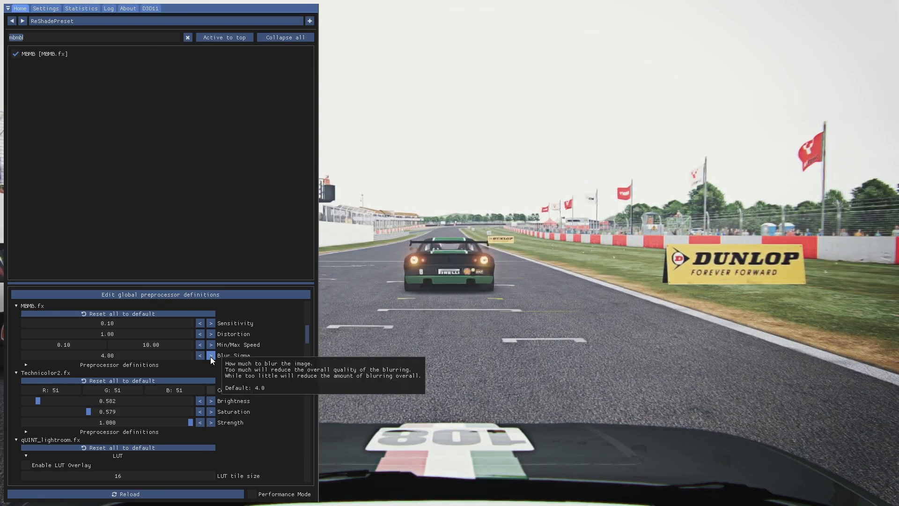
{"action": "left_click_drag", "start_coordinate": [131, 333], "coordinate": [104, 334]}
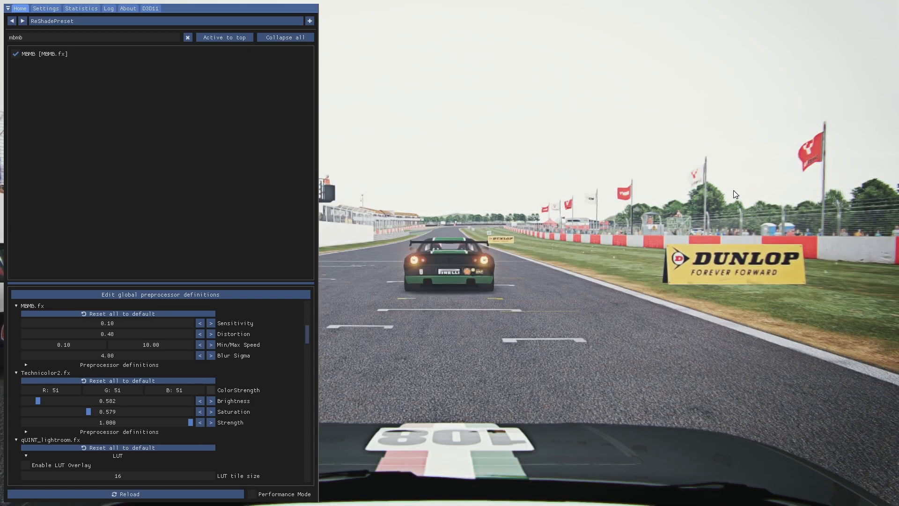
Clear the search, group the active effects at the top, place Cinetools LUT directly below Curves and Perfect Perspective last
{"action": "left_click", "coordinate": [188, 37]}
{"action": "left_click", "coordinate": [226, 38]}
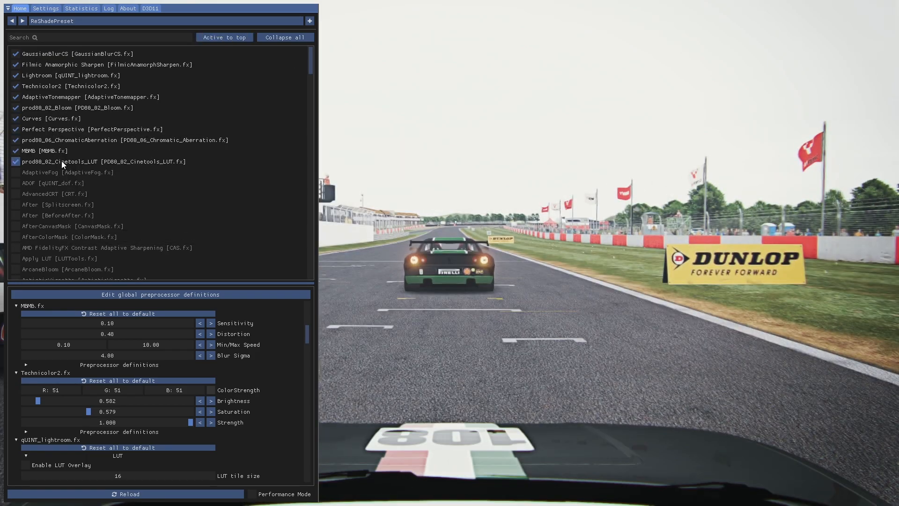
{"action": "mouse_move", "coordinate": [61, 161]}
{"action": "left_mouse_down"}
{"action": "mouse_move", "coordinate": [57, 134]}
{"action": "mouse_move", "coordinate": [75, 184]}
{"action": "mouse_move", "coordinate": [69, 160]}
{"action": "left_mouse_up"}
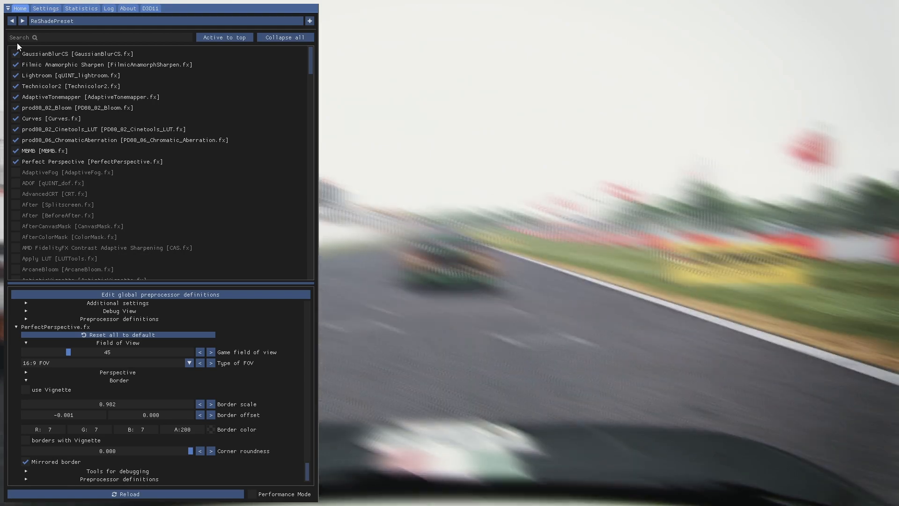
Search the effects for "scurve", enable SCurve, and clear the search with the active effects grouped at the top
{"action": "type", "text": "su"}
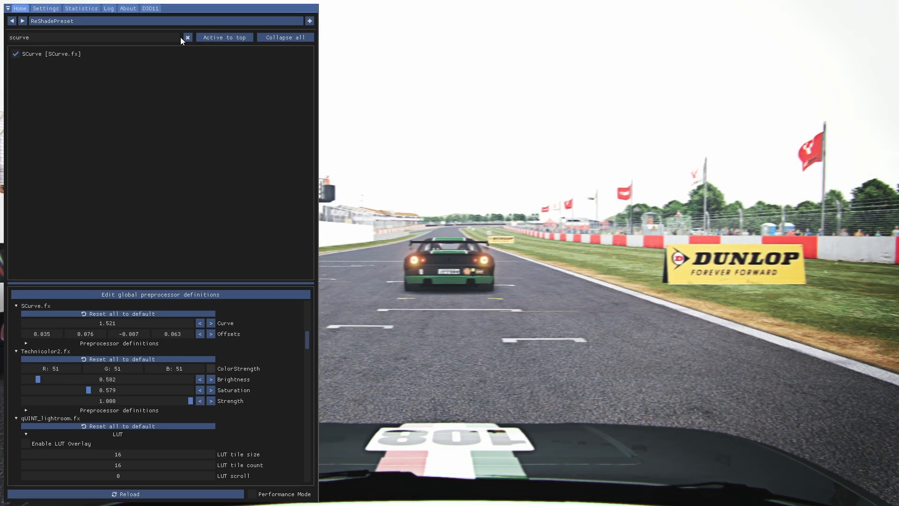
{"action": "left_click", "coordinate": [186, 37]}
{"action": "left_click", "coordinate": [205, 37]}
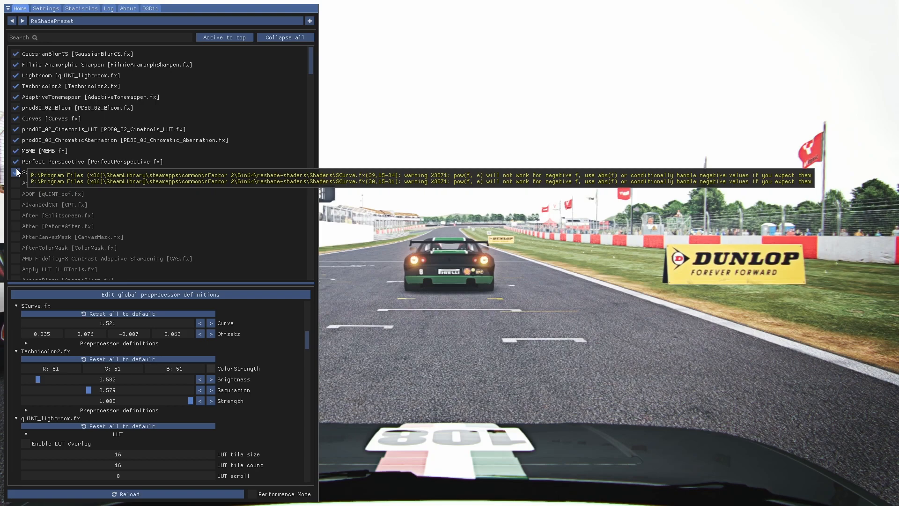
Compare SCurve off and on, and set its Offsets to 0.032, 0.040, -0.009 and 0.056
{"action": "left_click", "coordinate": [16, 172]}
{"action": "left_click", "coordinate": [16, 172]}
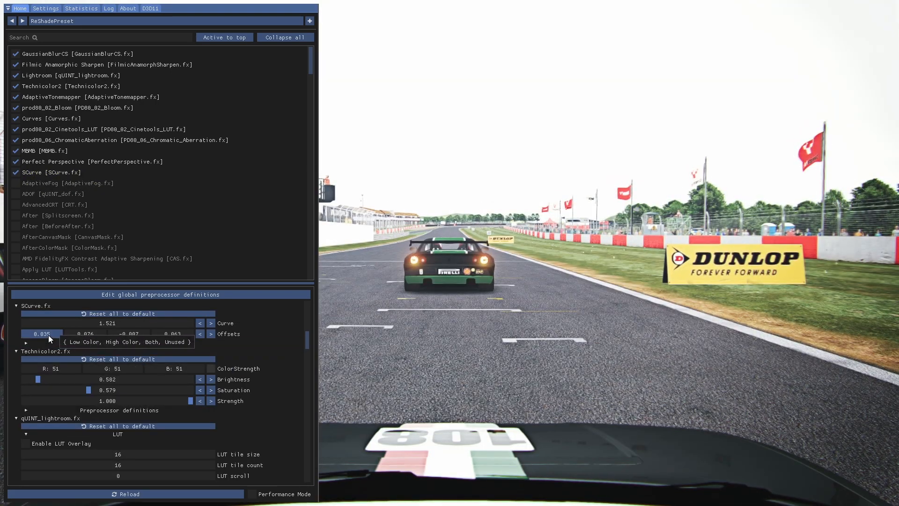
{"action": "left_click_drag", "start_coordinate": [48, 335], "coordinate": [83, 336]}
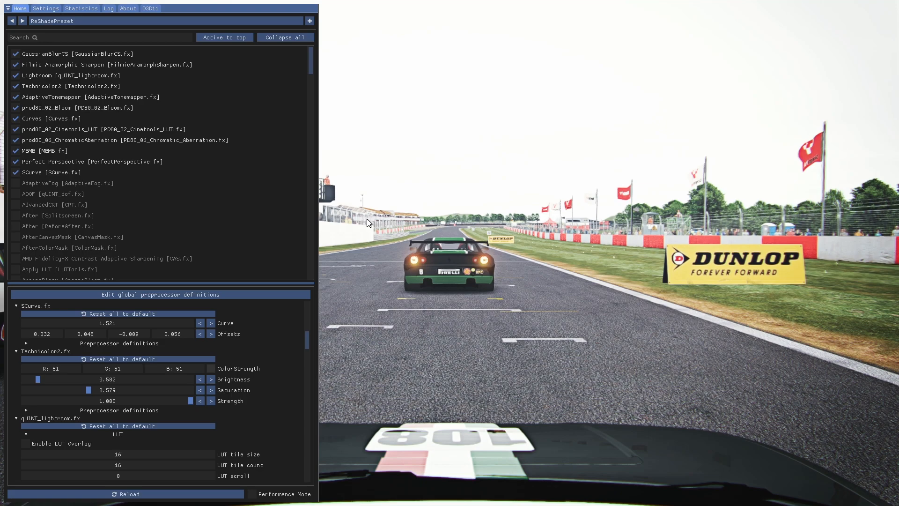
Hide the ReShade overlay and compare the full-screen game image with all effects off and on
{"action": "key", "text": "Scroll_Lock"}
{"action": "key", "text": "Scroll_Lock"}
{"action": "key", "text": "Home"}
{"action": "key", "text": "Scroll_Lock"}
{"action": "key", "text": "Scroll_Lock"}
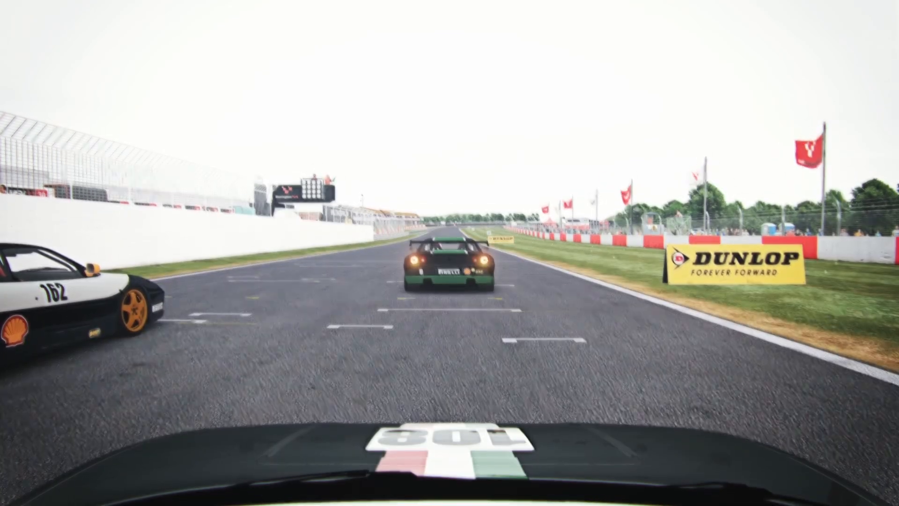
{"action": "key", "text": "Home"}
{"action": "key", "text": "Home"}
{"action": "key", "text": "End"}
{"action": "key", "text": "End"}
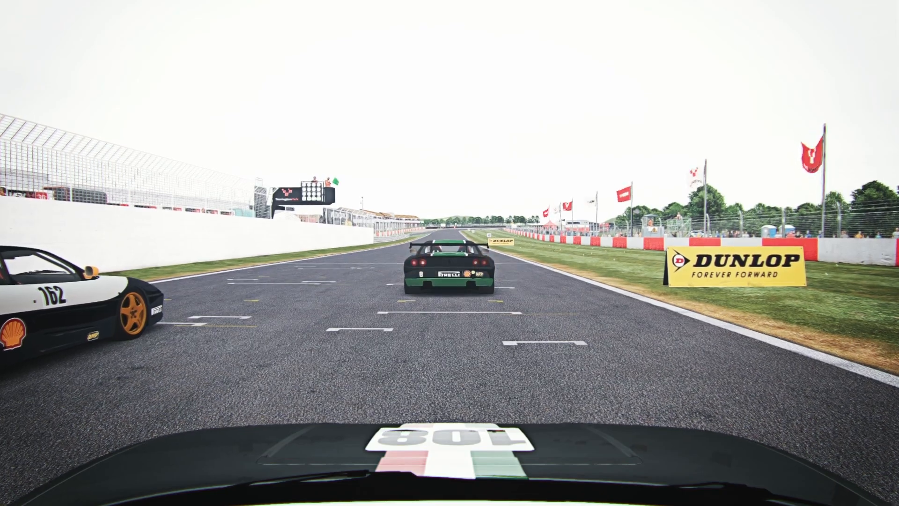
Set the SCurve High Color offset to 0.018 and compare all effects off and on while driving
{"action": "key", "text": "Home"}
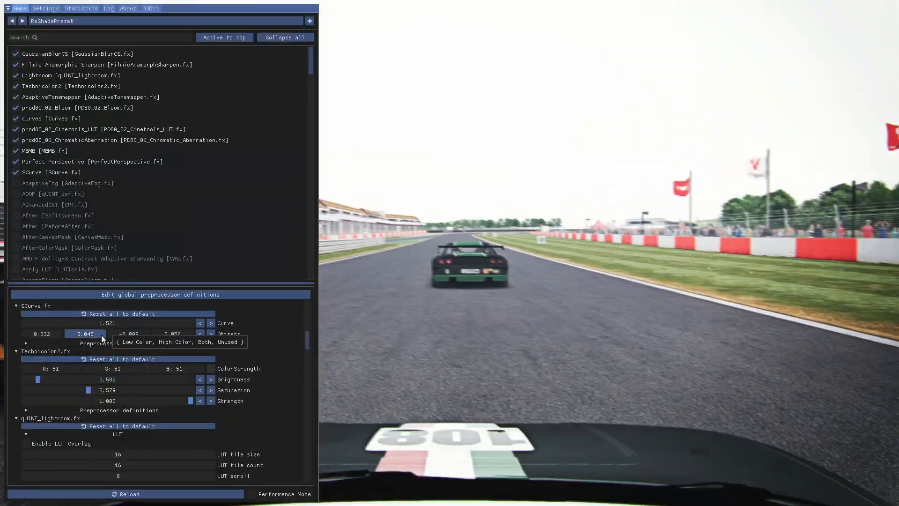
{"action": "key", "text": "Home"}
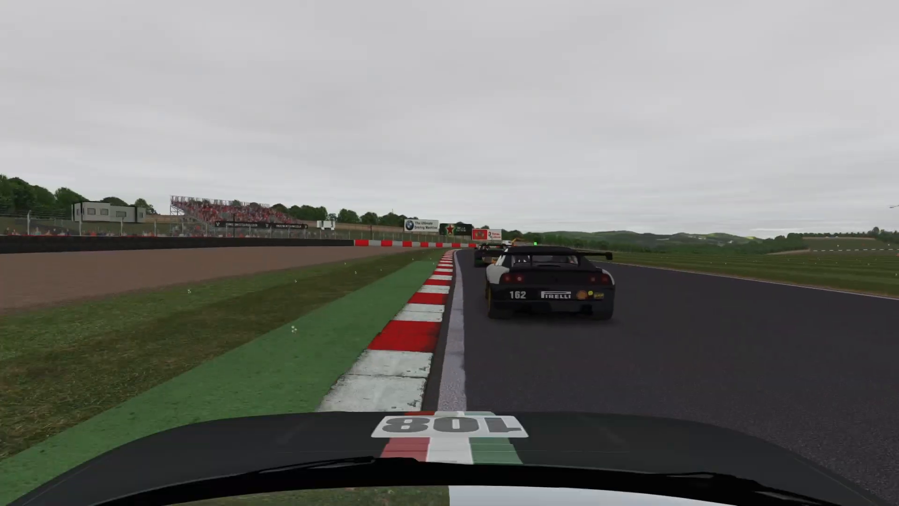
{"action": "key", "text": "Scroll_Lock"}
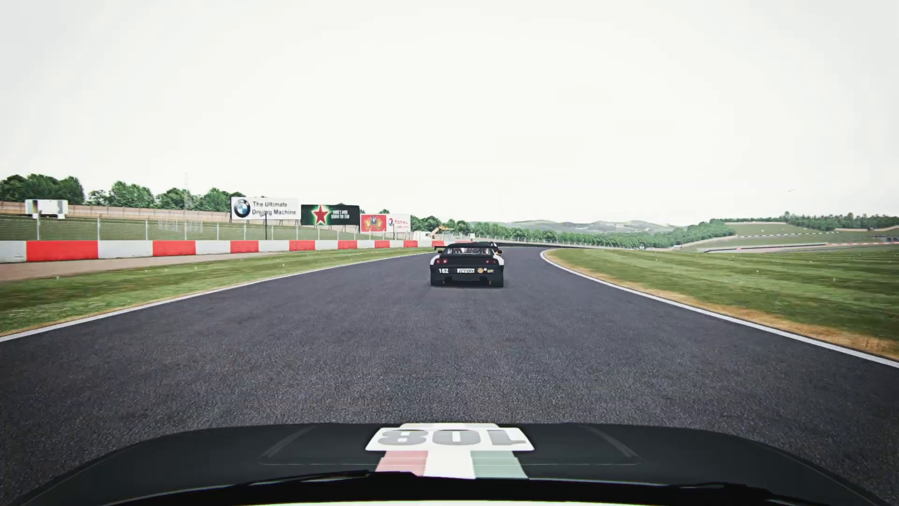
Switch to the cockpit view and adjust the AdaptiveTonemapper tonemapping settings to darken the interior image
{"action": "key", "text": "Insert"}
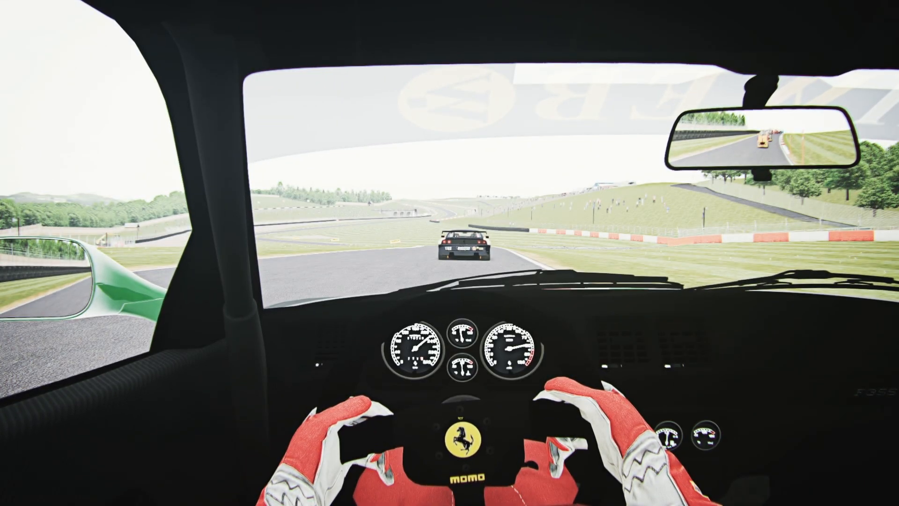
{"action": "key", "text": "Home"}
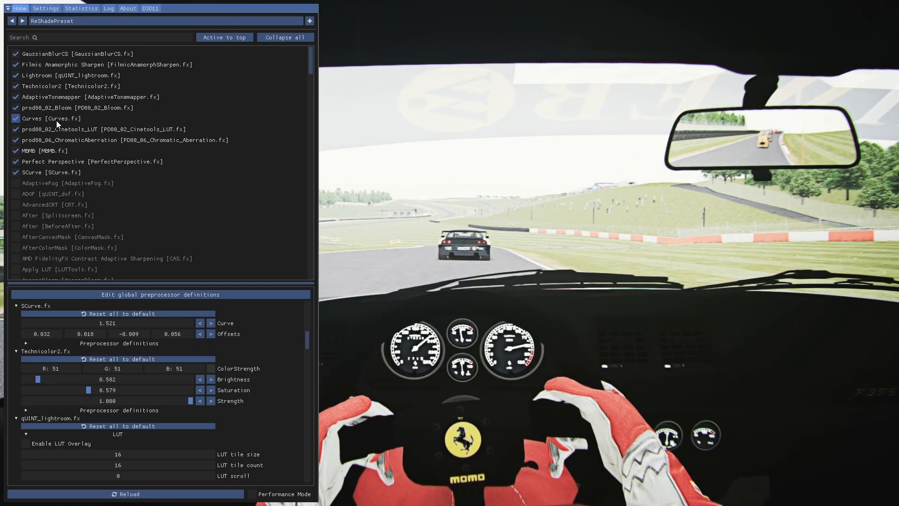
{"action": "left_click", "coordinate": [39, 98]}
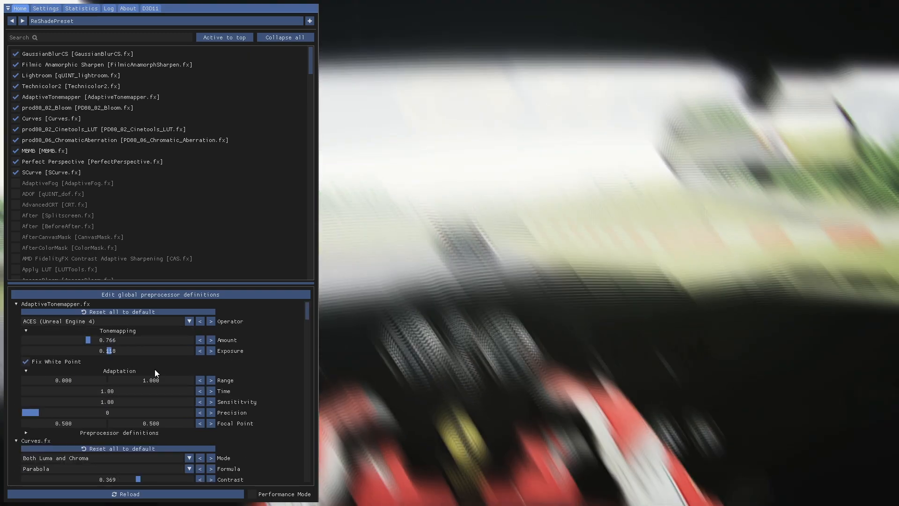
{"action": "mouse_move", "coordinate": [84, 339]}
{"action": "left_mouse_down"}
{"action": "mouse_move", "coordinate": [68, 336]}
{"action": "mouse_move", "coordinate": [108, 350]}
{"action": "mouse_move", "coordinate": [96, 352]}
{"action": "left_mouse_up"}
{"action": "left_click", "coordinate": [84, 342]}
Set the SCurve High Color offset to -0.055 and the Both offset to -0.022, and hide the overlay
{"action": "left_click", "coordinate": [44, 172]}
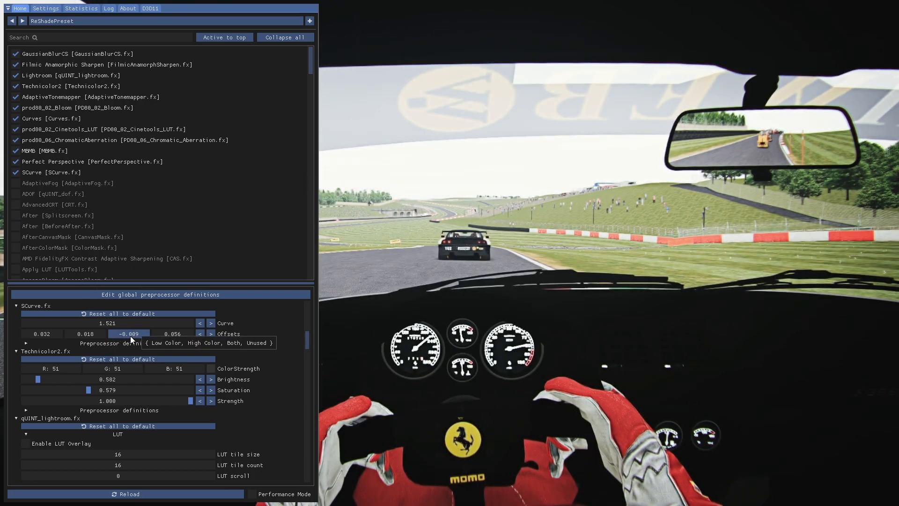
{"action": "left_click_drag", "start_coordinate": [130, 335], "coordinate": [45, 324]}
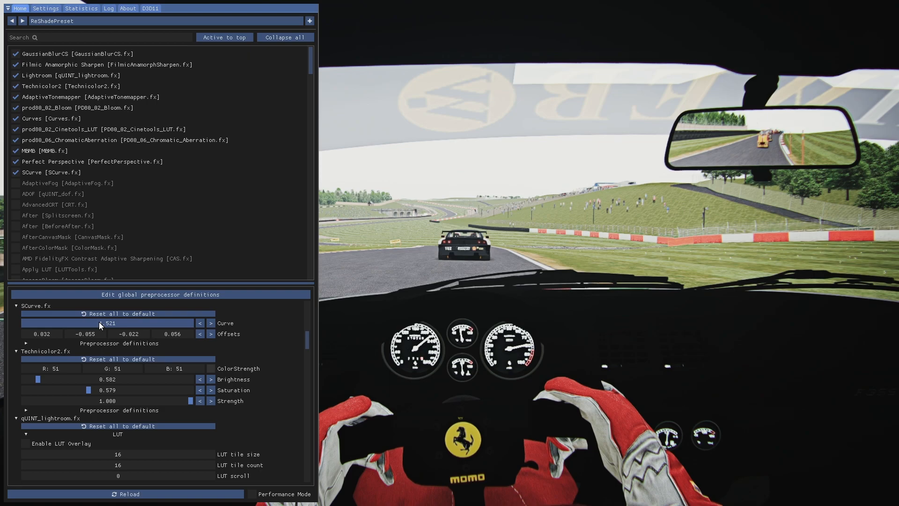
{"action": "key", "text": "Home"}
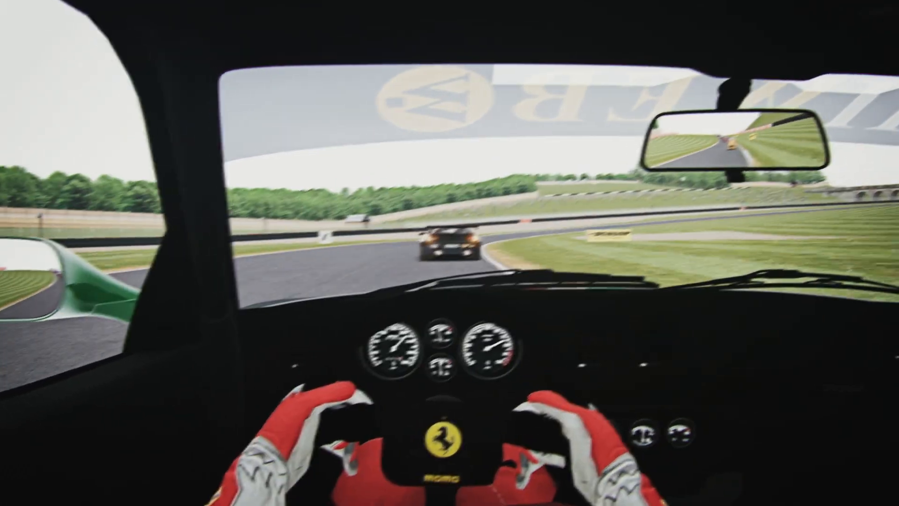
Compare Curves off and on, and lower its Contrast
{"action": "key", "text": "Home"}
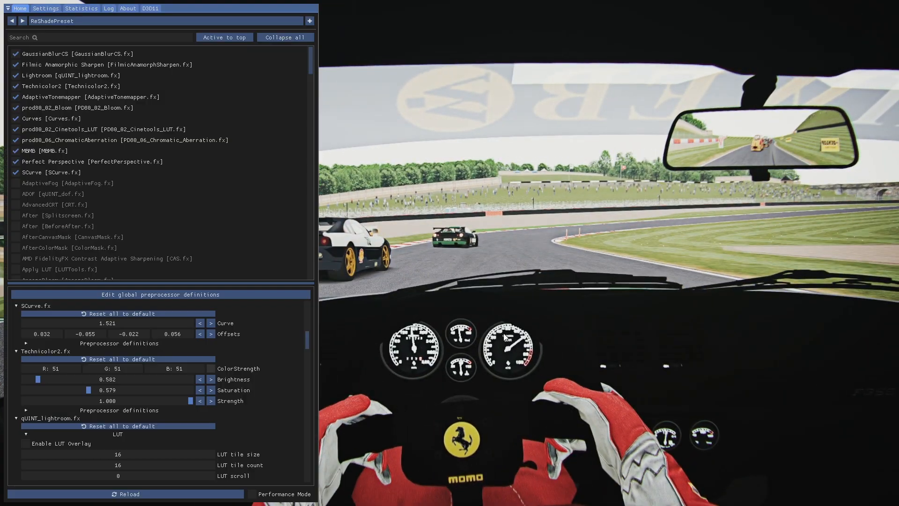
{"action": "left_click", "coordinate": [21, 119]}
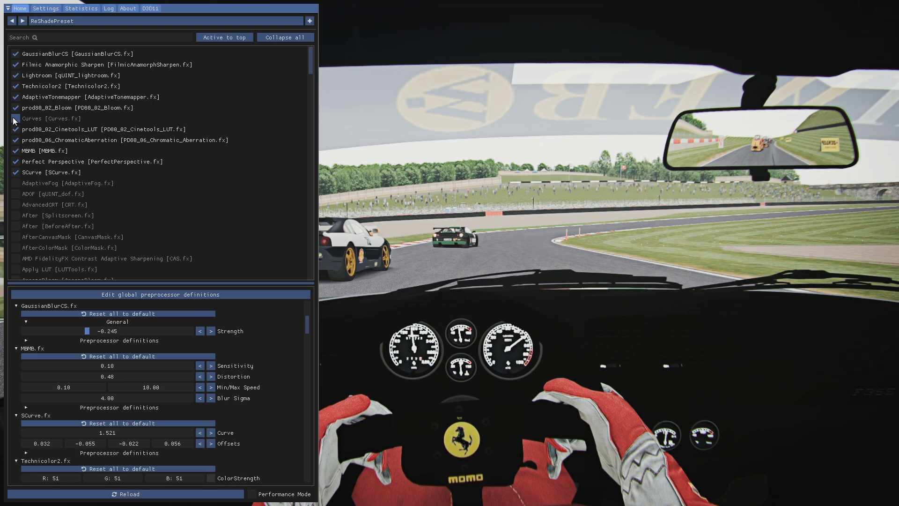
{"action": "left_click", "coordinate": [32, 116]}
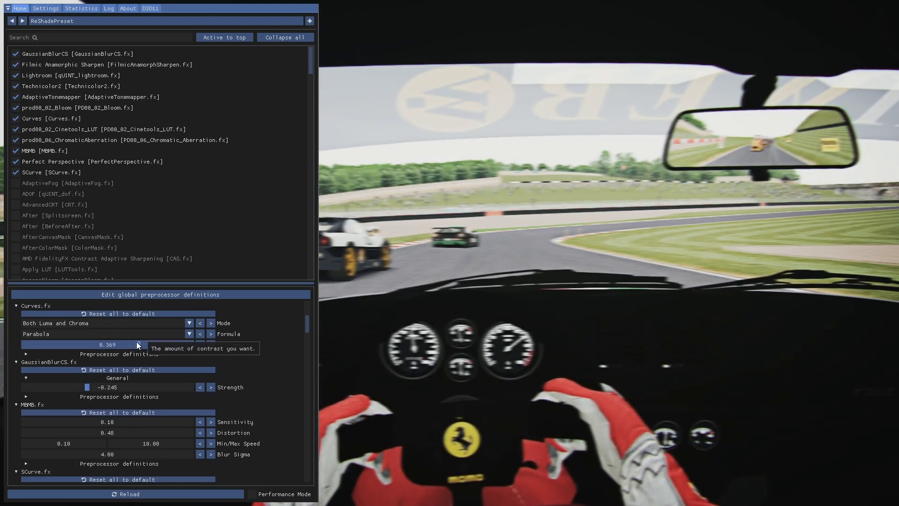
{"action": "left_click_drag", "start_coordinate": [139, 345], "coordinate": [104, 348]}
Hide the overlay and check the tuned image from the cockpit while driving
{"action": "key", "text": "Home"}
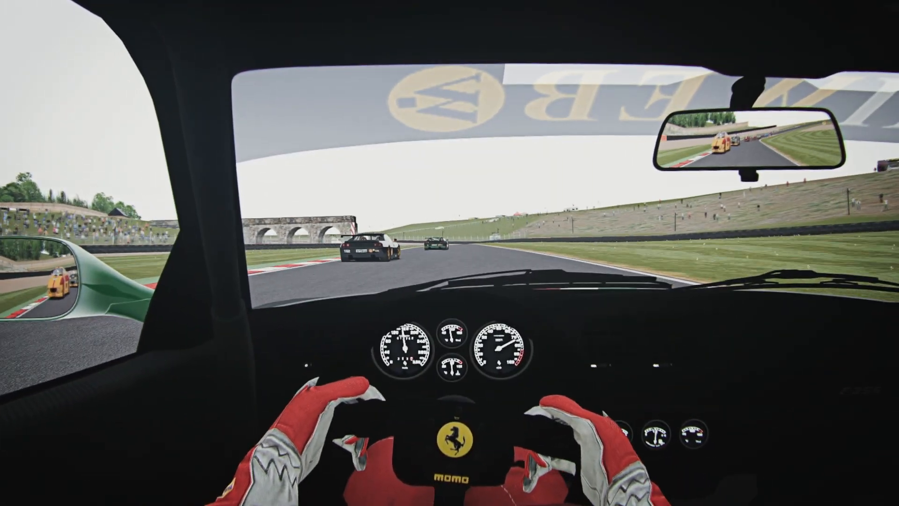
{"action": "key", "text": "End"}
{"action": "key", "text": "End"}
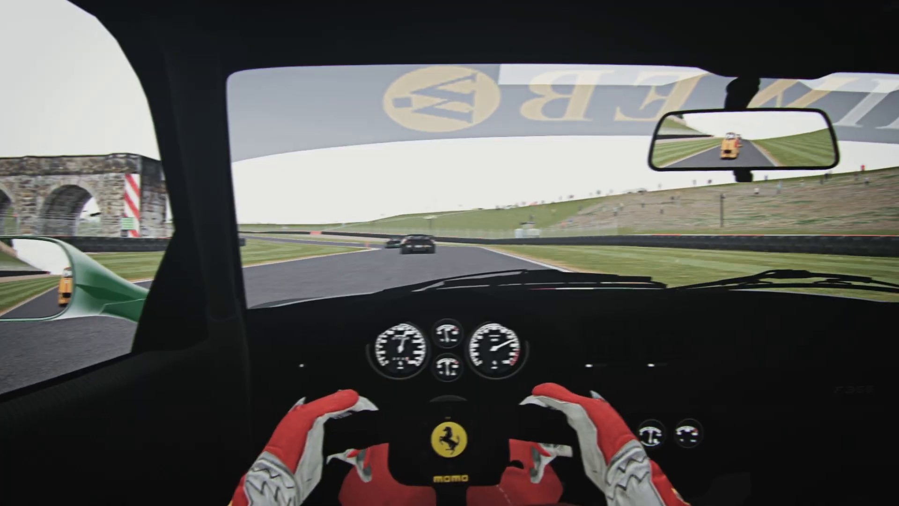